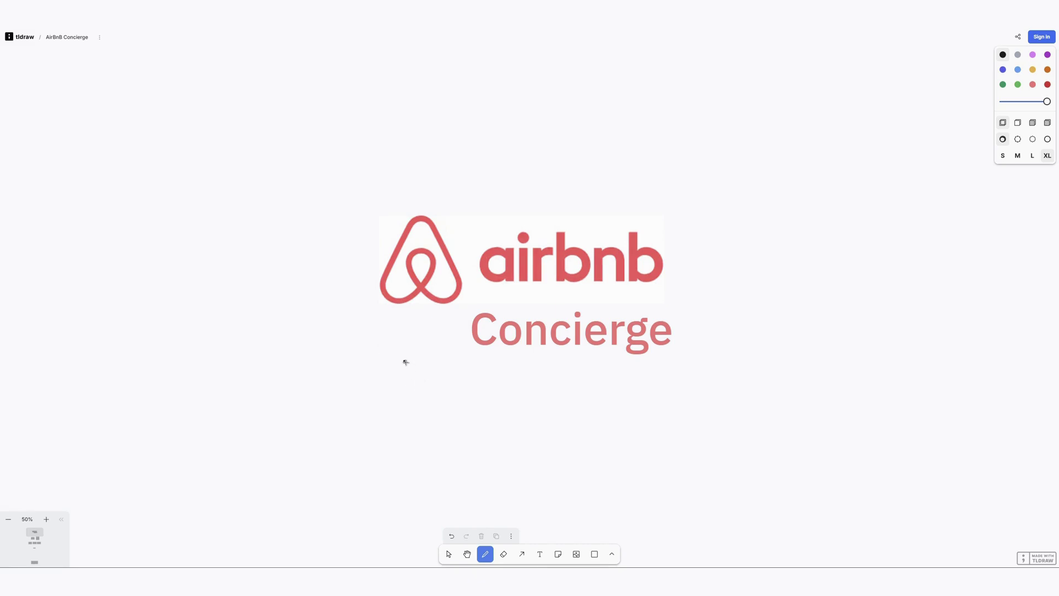
Draw a line under the Concierge title and sketch '24|7' beneath it
left_click_drag(405, 363, 684, 353)
mouse_move(617, 389)
left_mouse_down()
mouse_move(629, 402)
mouse_move(670, 384)
mouse_move(673, 396)
mouse_move(678, 375)
mouse_move(683, 422)
left_mouse_up()
left_click_drag(687, 377, 705, 411)
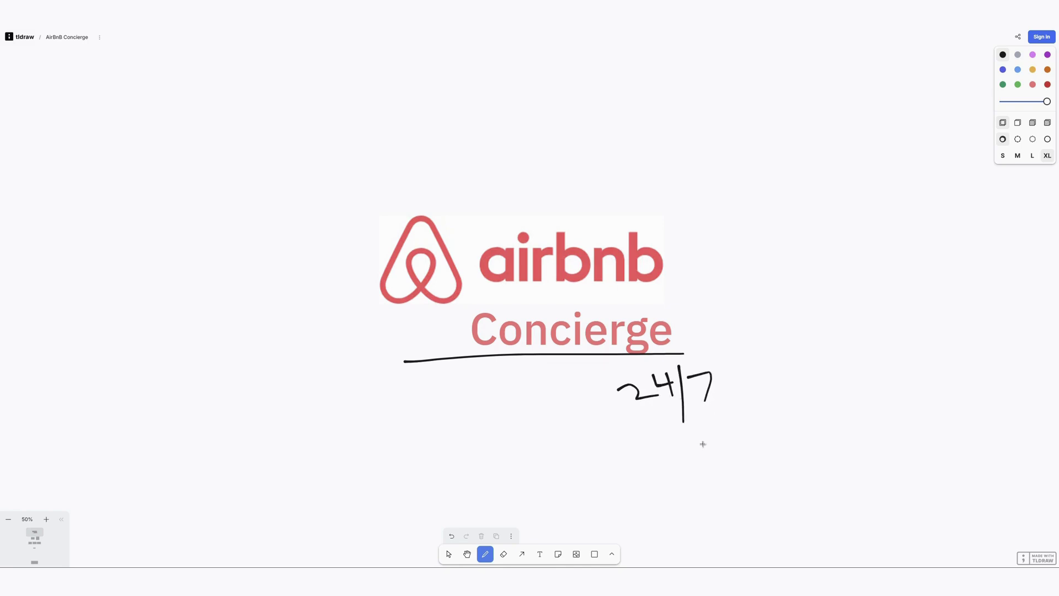
Draw an arrow from the building photo to the phone, then underline the restaurant, club and museum photos
scroll(703, 444, "down", 15)
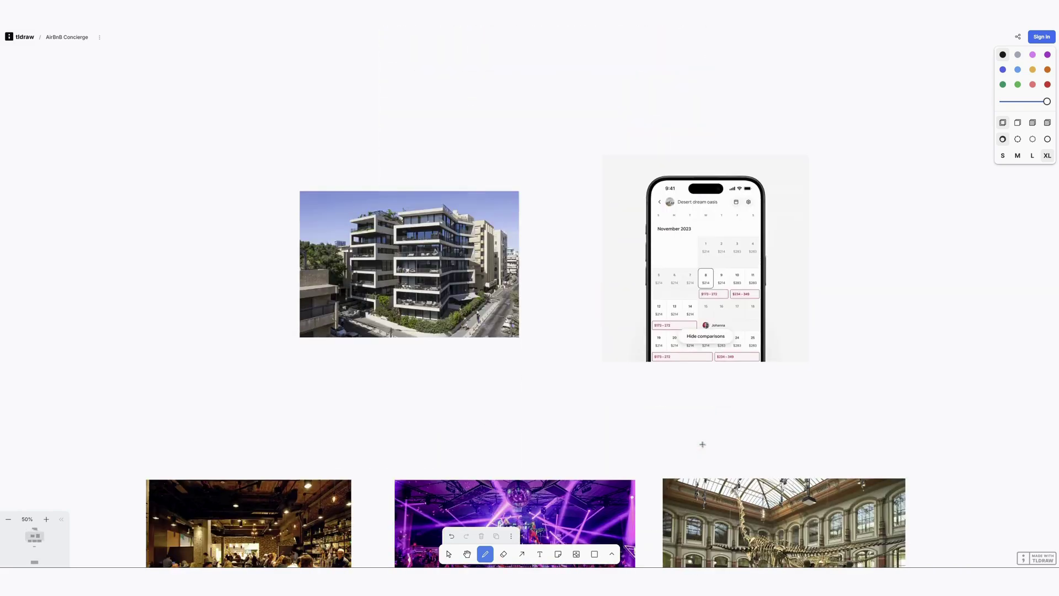
mouse_move(540, 272)
left_mouse_down()
mouse_move(592, 279)
mouse_move(578, 294)
left_mouse_up()
scroll(551, 397, "down", 5)
left_click(168, 435)
left_click_drag(173, 436, 298, 433)
left_click_drag(433, 431, 596, 430)
left_click_drag(715, 436, 875, 431)
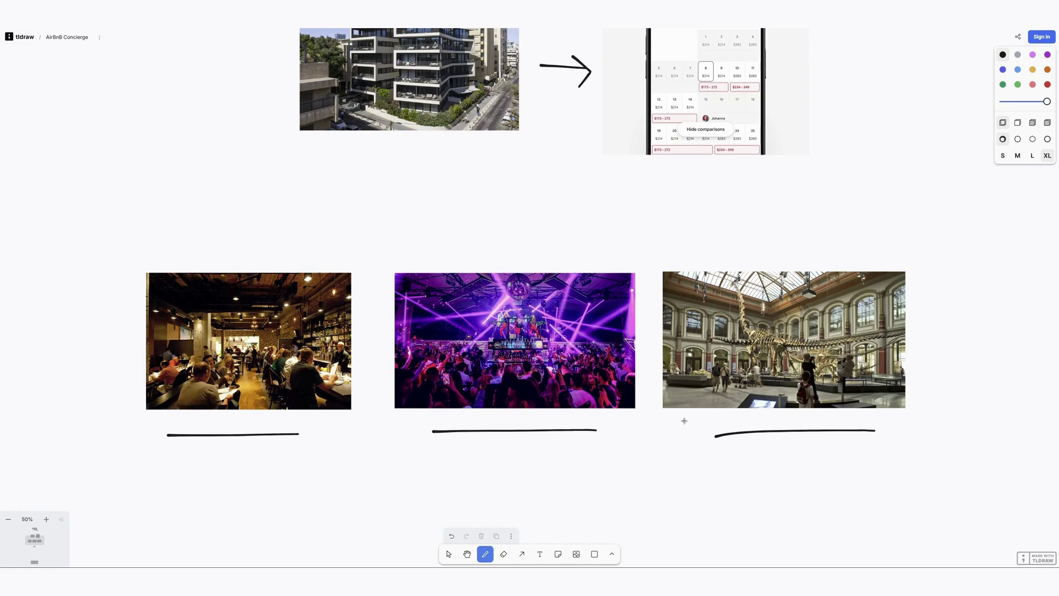
Circle the star-rating image and draw a downward arrow beside it
scroll(684, 420, "down", 5)
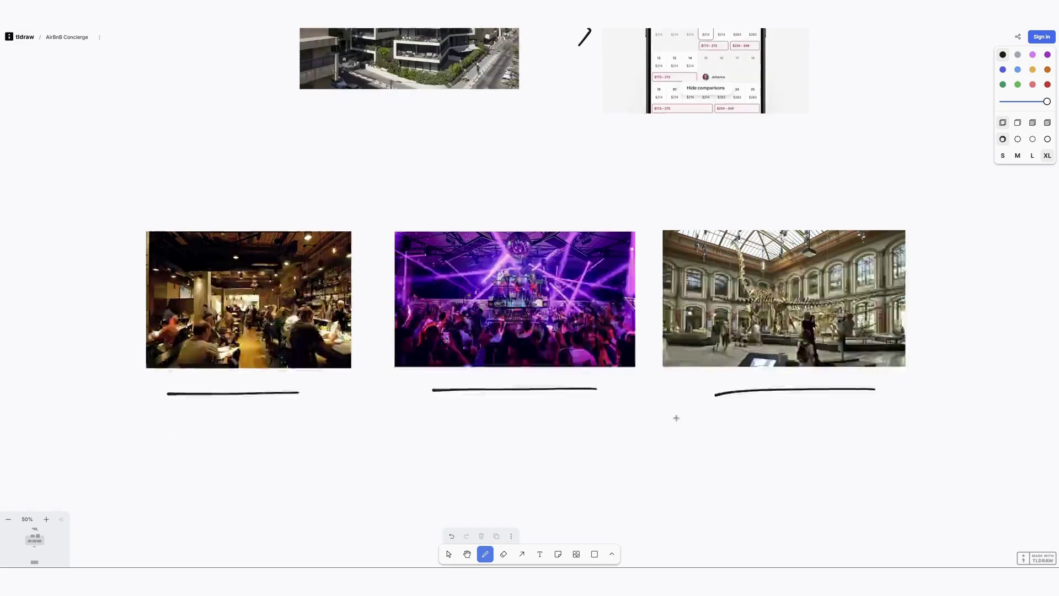
mouse_move(585, 355)
left_mouse_down()
mouse_move(416, 468)
mouse_move(586, 354)
mouse_move(566, 352)
left_mouse_up()
mouse_move(670, 319)
left_mouse_down()
mouse_move(689, 447)
mouse_move(699, 423)
left_mouse_up()
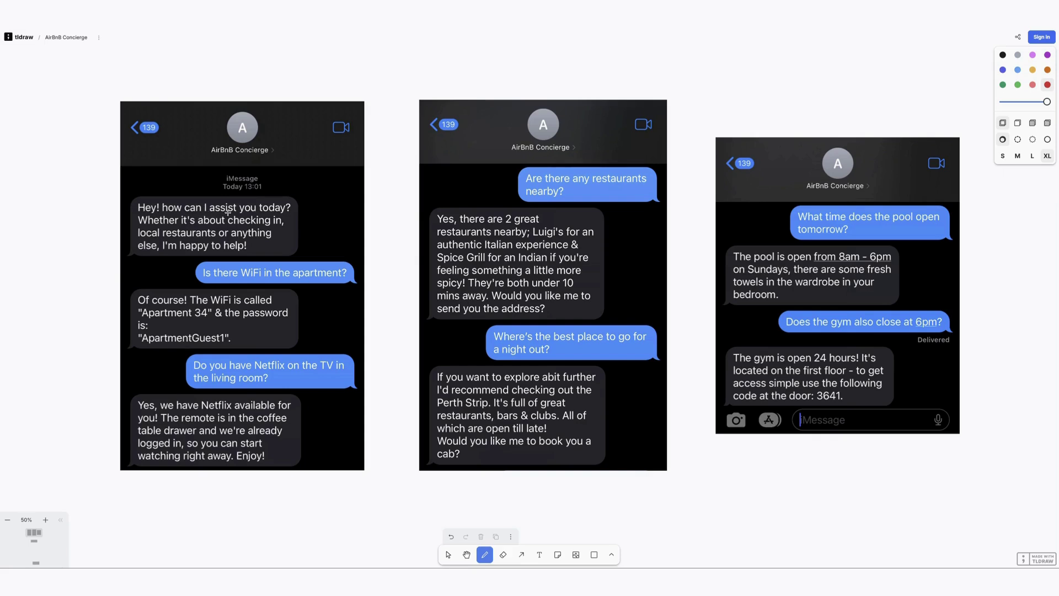
In the left chat, underline AirBnB Concierge, assist you, WiFi, the password, the remote and logged in
left_click_drag(221, 163, 269, 161)
left_click_drag(221, 212, 251, 212)
left_click_drag(246, 279, 282, 281)
mouse_move(142, 347)
left_mouse_down()
mouse_move(225, 347)
mouse_move(298, 370)
left_mouse_up()
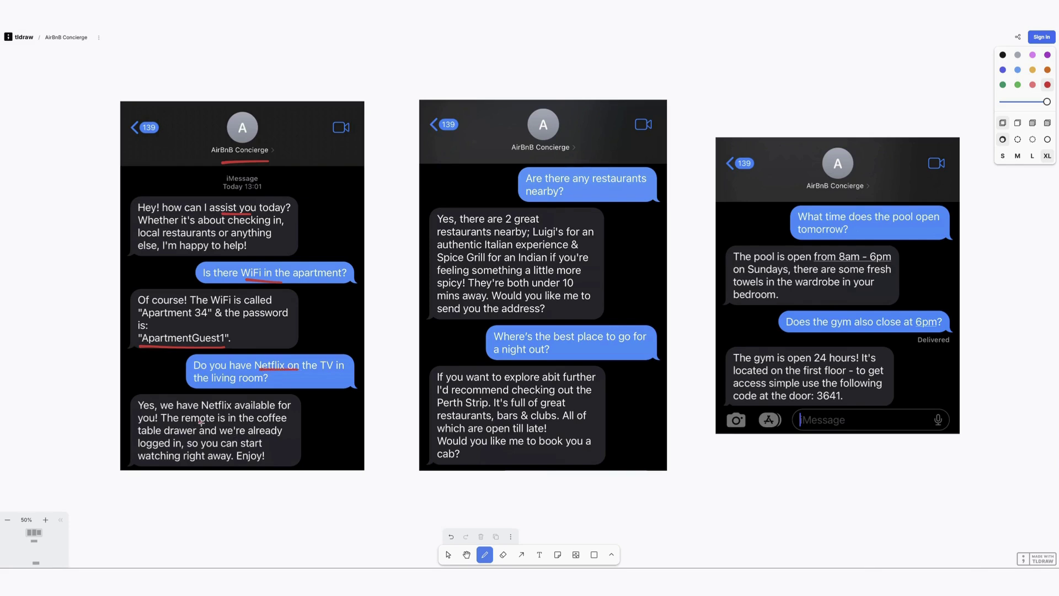
left_click_drag(199, 423, 286, 422)
left_click_drag(143, 450, 252, 461)
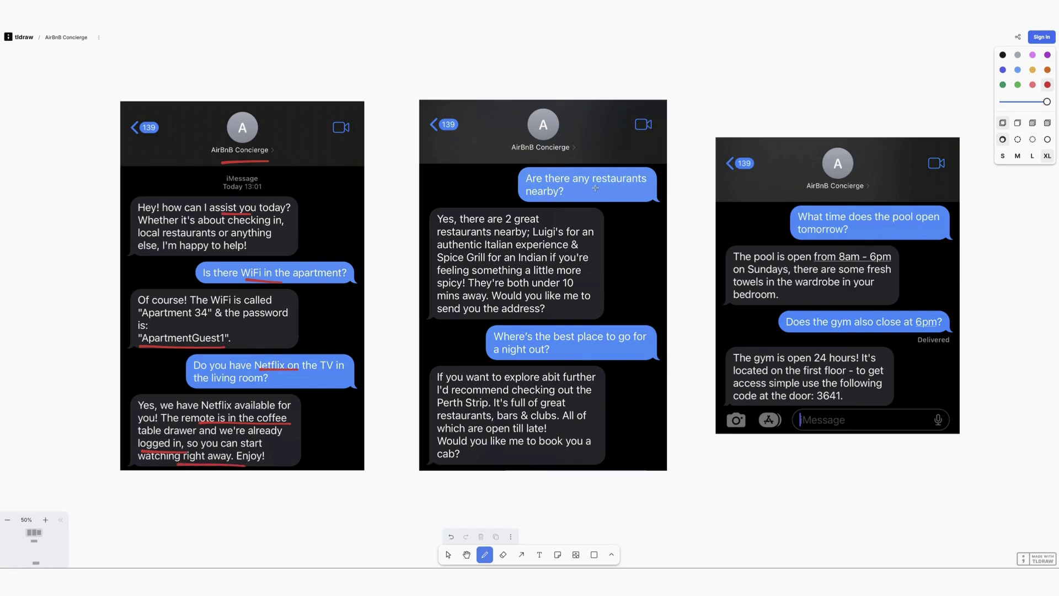
In the middle chat, underline restaurants, 2 great, feeling something, mins away, Perth Strip and the cab offer
left_click_drag(627, 188, 654, 187)
left_click_drag(505, 226, 583, 242)
left_click_drag(486, 270, 573, 287)
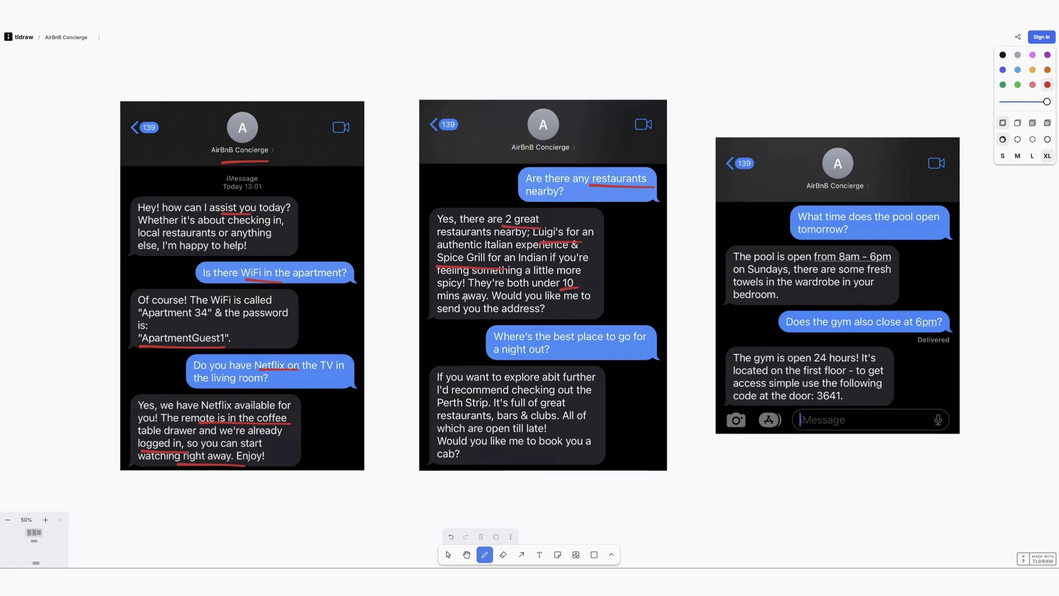
left_click_drag(439, 303, 504, 302)
left_click_drag(448, 409, 496, 411)
left_click_drag(474, 452, 609, 454)
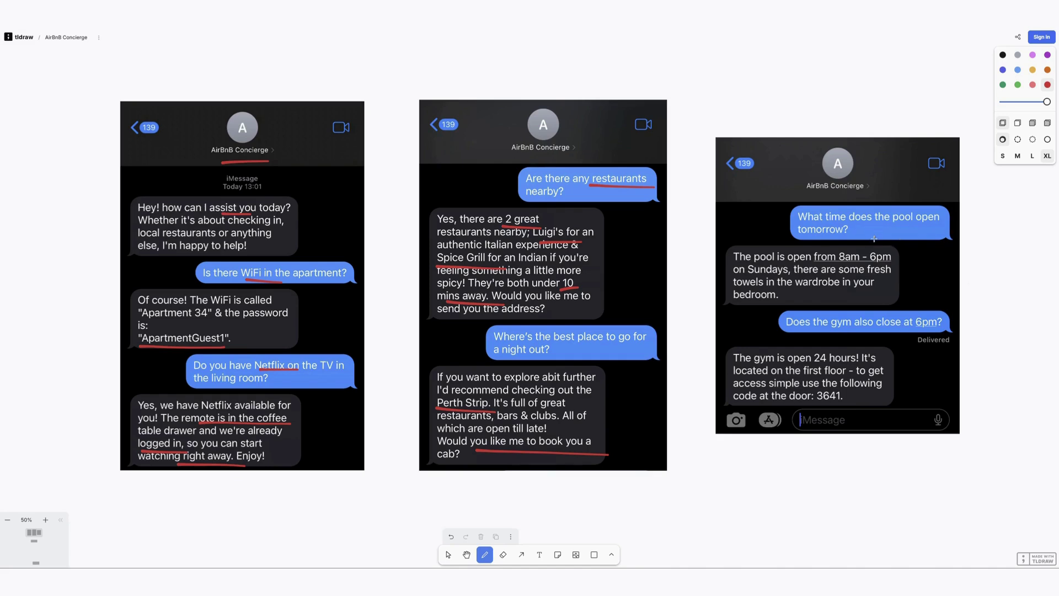
In the right chat, underline pool open, tomorrow, on Sundays, the gym door code and 24 hours
left_click_drag(904, 229, 940, 226)
mouse_move(806, 237)
left_mouse_down()
mouse_move(846, 239)
mouse_move(840, 264)
mouse_move(893, 264)
left_mouse_up()
left_click_drag(756, 279, 785, 279)
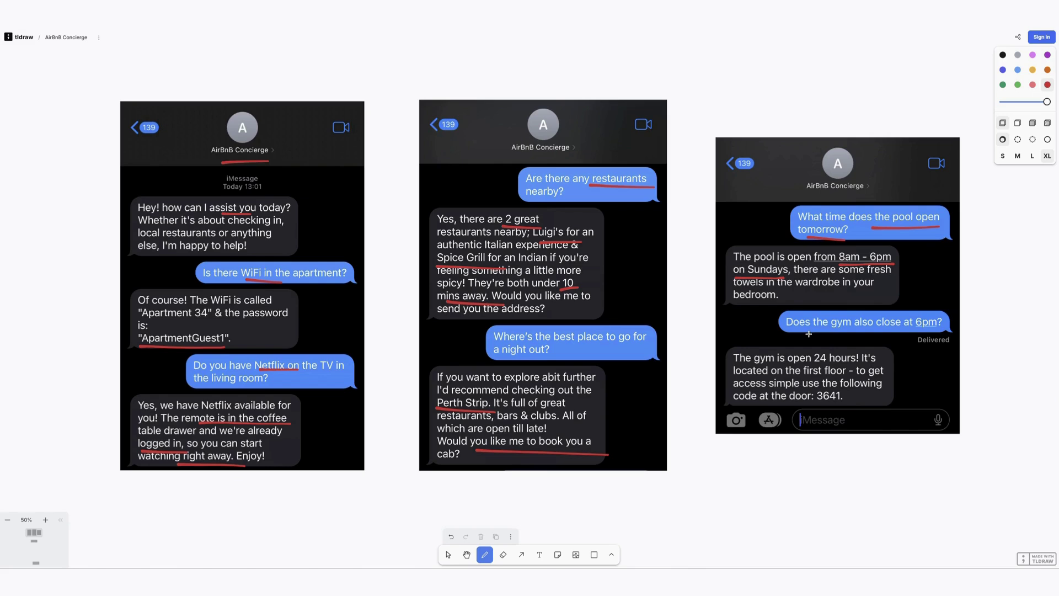
left_click_drag(816, 403, 857, 401)
left_click_drag(814, 363, 874, 363)
Switch to green and draw an upward arrow, a smiley face and a $ sign beside the 5.0 rating
scroll(784, 440, "down", 15)
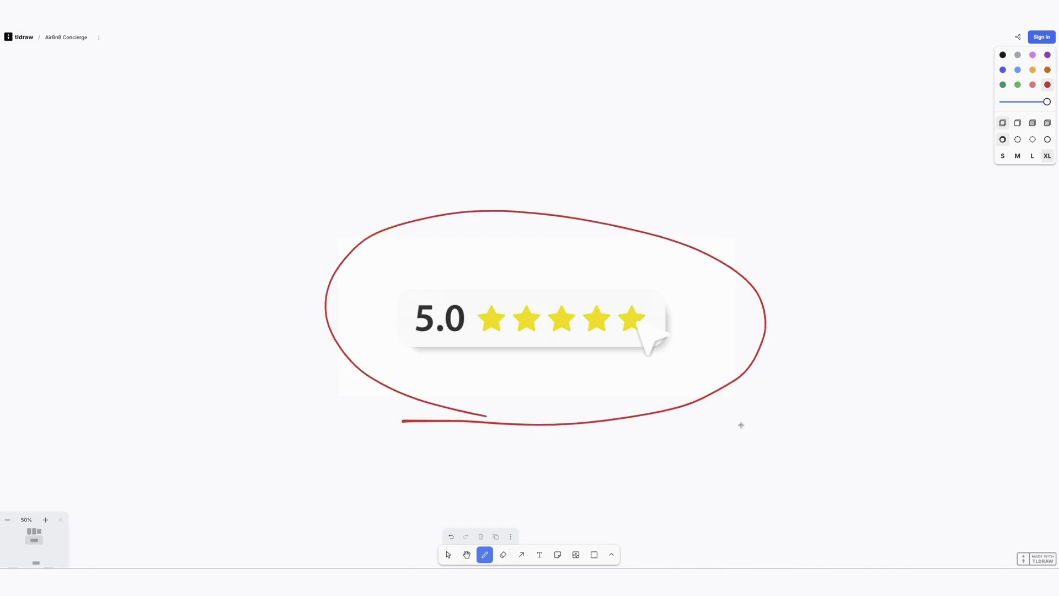
left_click(1004, 83)
mouse_move(844, 367)
left_mouse_down()
mouse_move(838, 284)
mouse_move(921, 328)
mouse_move(917, 352)
mouse_move(904, 280)
left_mouse_up()
left_click(895, 316)
left_click(909, 316)
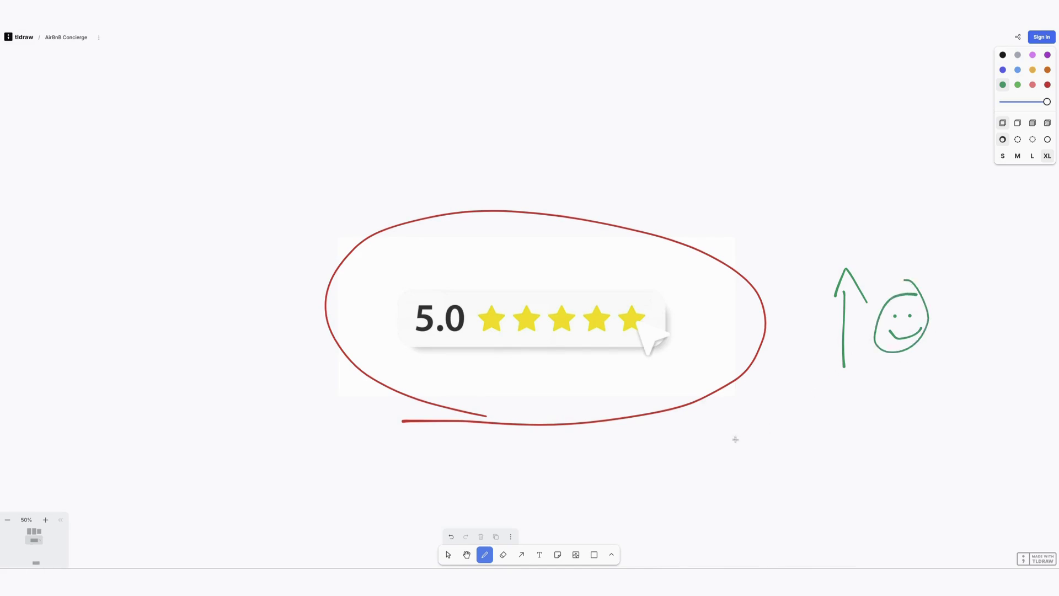
mouse_move(818, 418)
left_mouse_down()
mouse_move(841, 418)
mouse_move(805, 444)
left_mouse_up()
mouse_move(825, 399)
left_mouse_down()
mouse_move(825, 475)
mouse_move(836, 474)
left_mouse_up()
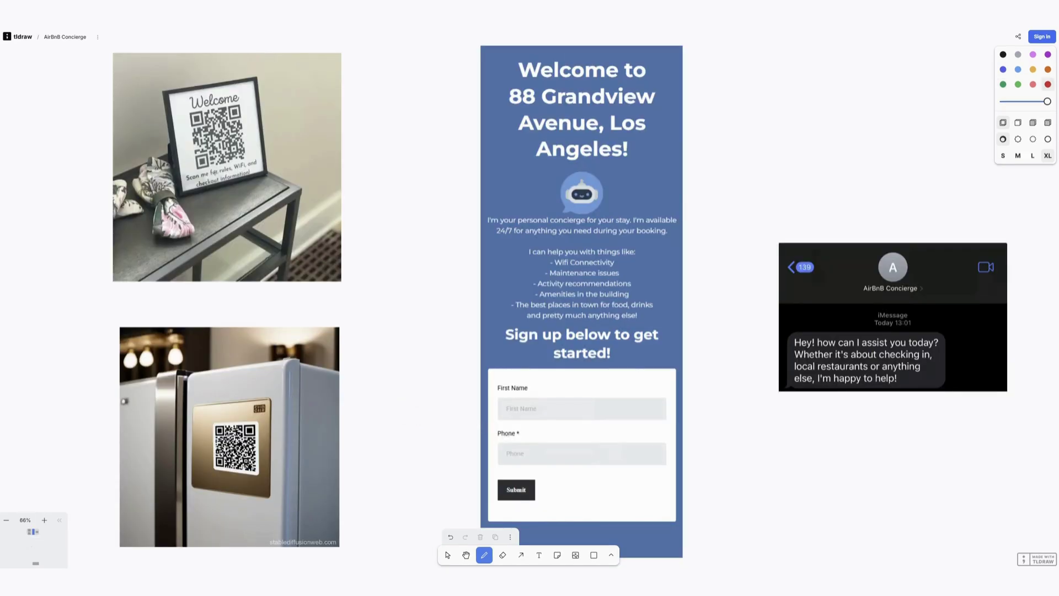
Draw a red arrowed curve linking the two QR photos and an arrow to the sign-up page
mouse_move(102, 102)
left_mouse_down()
mouse_move(70, 154)
mouse_move(85, 402)
mouse_move(98, 411)
mouse_move(79, 418)
left_mouse_up()
mouse_move(100, 96)
left_mouse_down()
mouse_move(109, 100)
mouse_move(101, 131)
left_mouse_up()
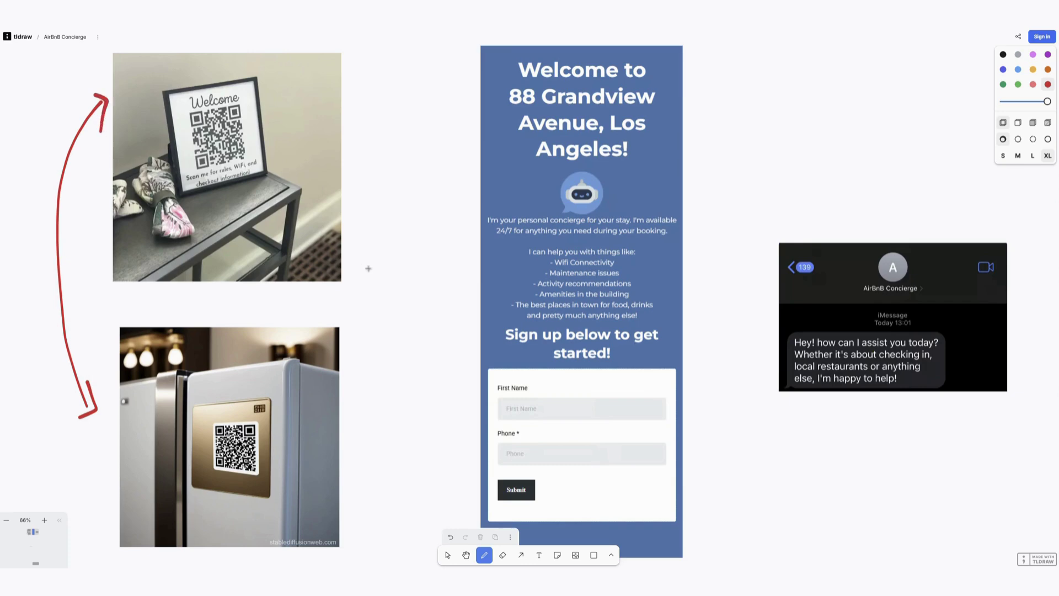
mouse_move(356, 299)
left_mouse_down()
mouse_move(436, 303)
mouse_move(419, 323)
left_mouse_up()
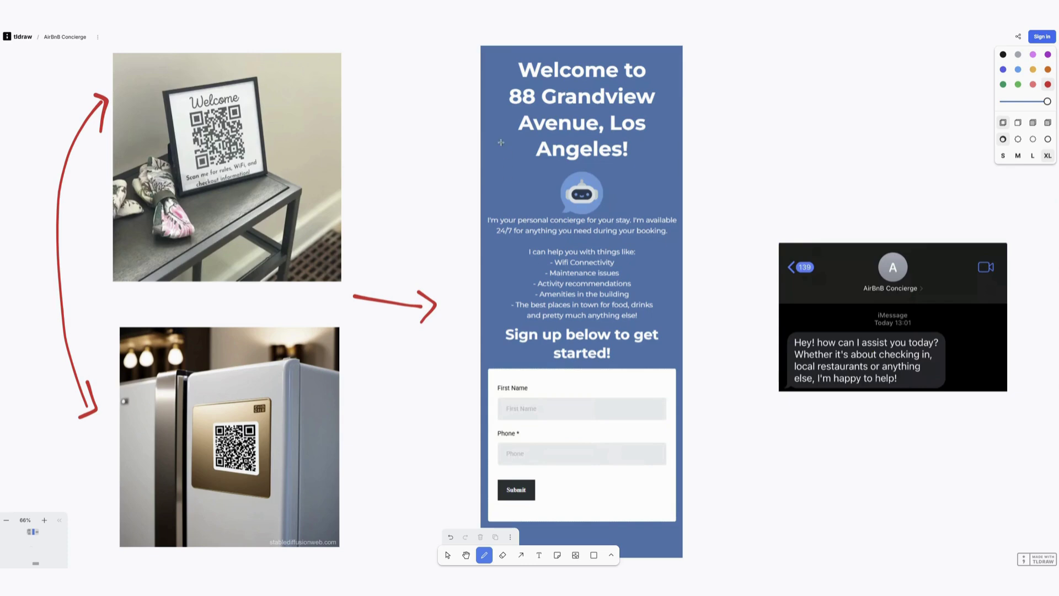
Bracket the welcome page and sign-up form in red, then arrow to the underlined chat screenshot
mouse_move(498, 95)
left_mouse_down()
mouse_move(452, 295)
mouse_move(470, 338)
left_mouse_up()
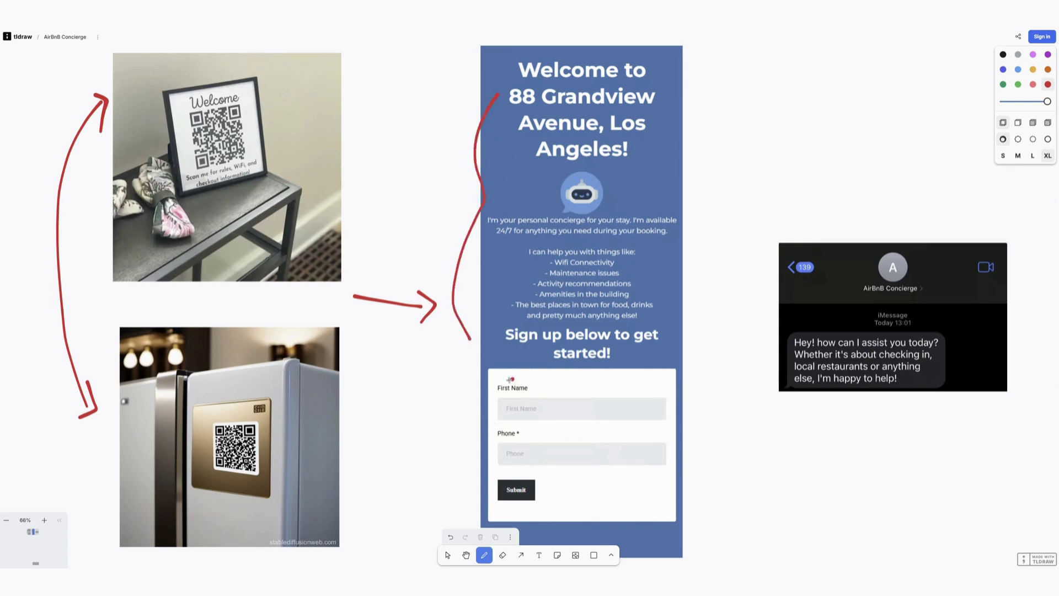
mouse_move(513, 378)
left_mouse_down()
mouse_move(479, 455)
mouse_move(495, 461)
left_mouse_up()
mouse_move(701, 324)
left_mouse_down()
mouse_move(729, 326)
mouse_move(733, 343)
mouse_move(723, 349)
left_mouse_up()
left_click_drag(780, 415, 917, 407)
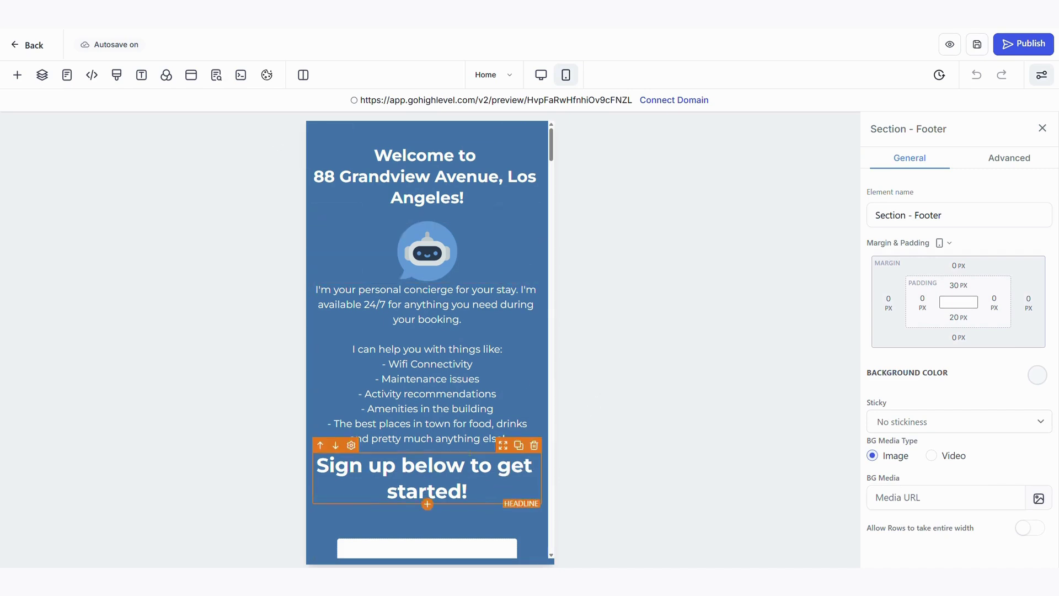
Select the concierge description paragraph on the AirBnB funnel's Home page and scroll through the page
scroll(477, 429, "down", 2)
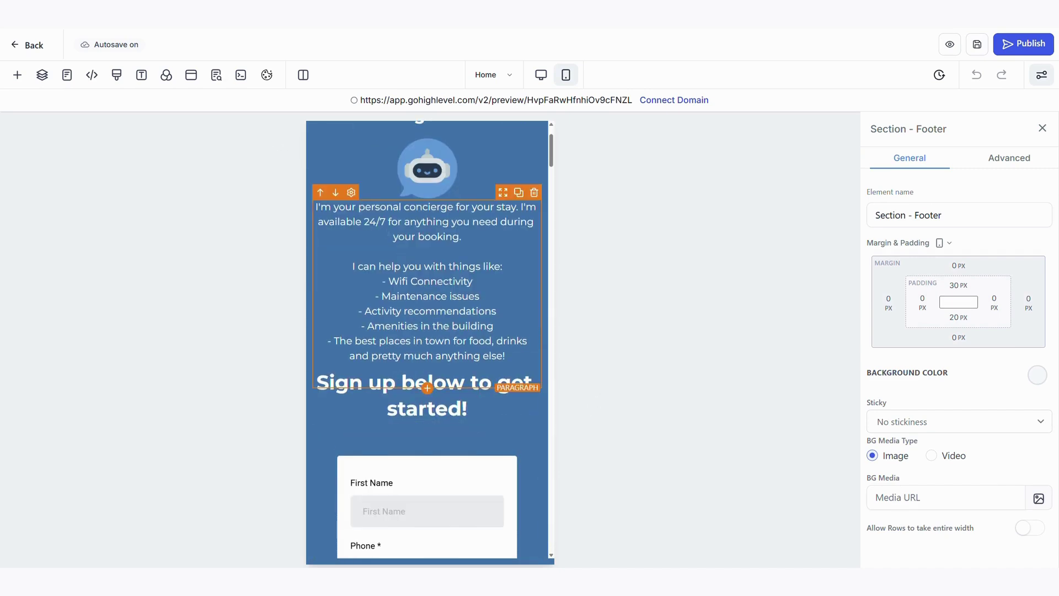
left_click(513, 328)
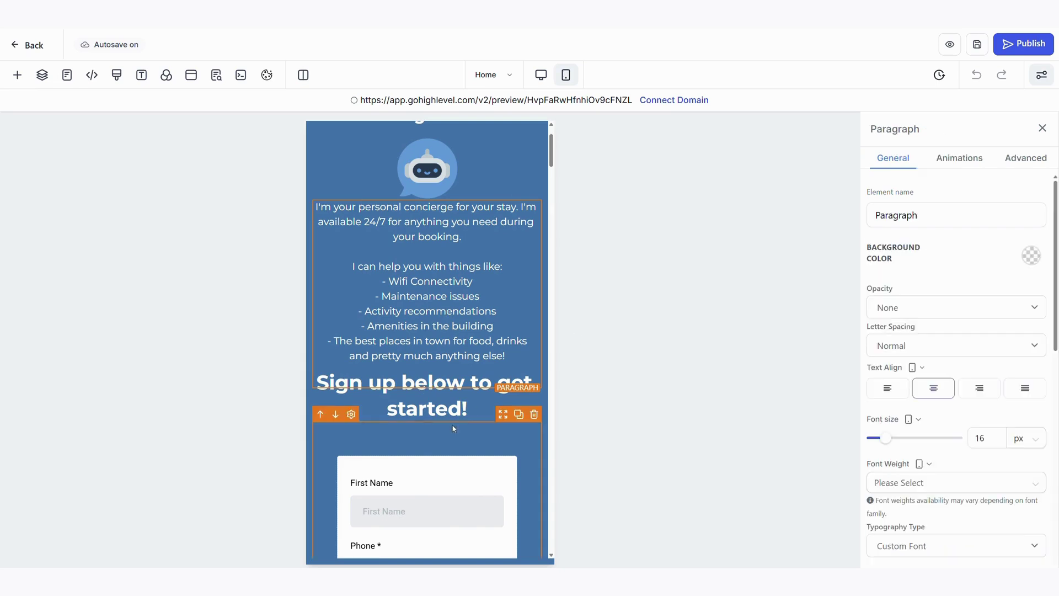
scroll(499, 451, "down", 1)
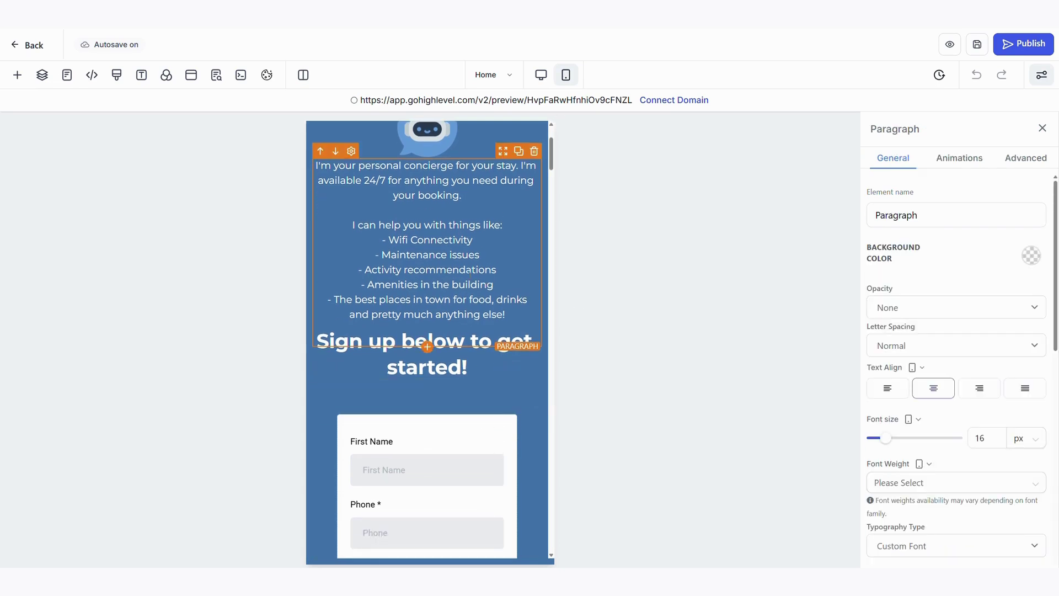
scroll(474, 310, "down", 1)
scroll(483, 336, "down", 3)
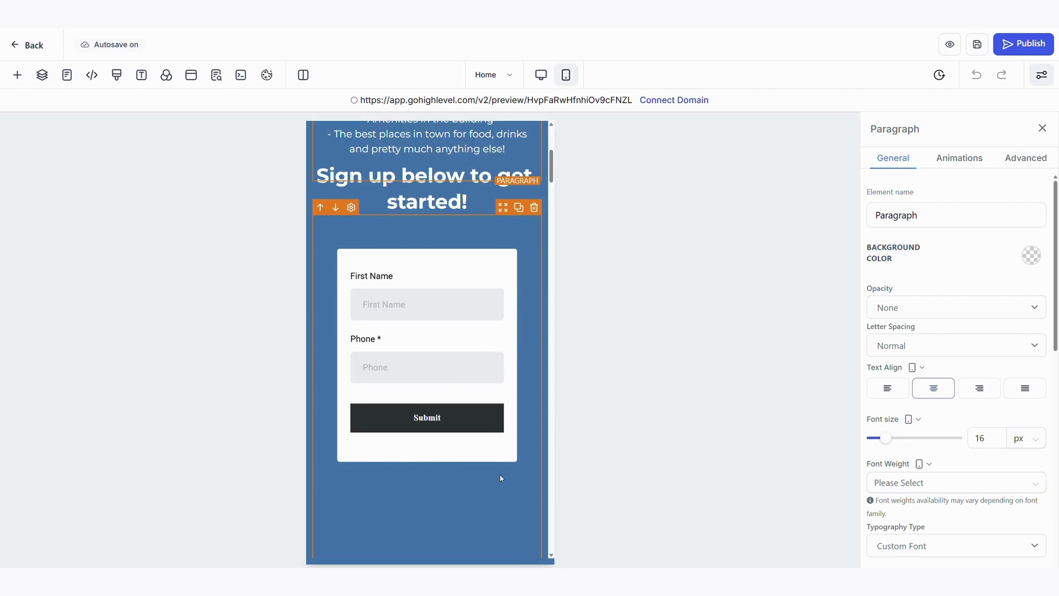
scroll(458, 478, "up", 7)
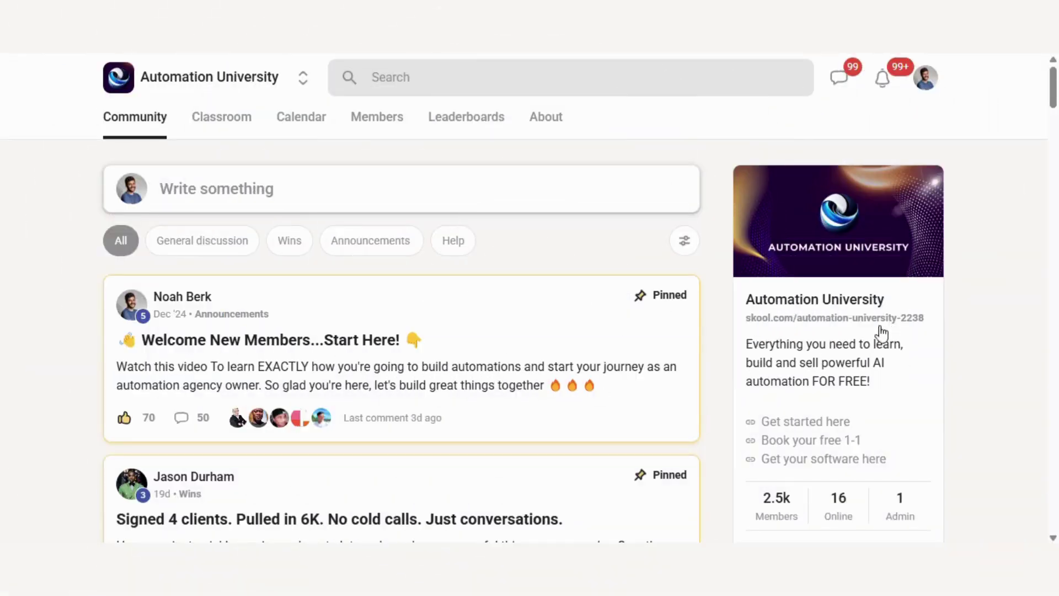
Browse the Automation University classroom and its course overview
scroll(928, 346, "down", 14)
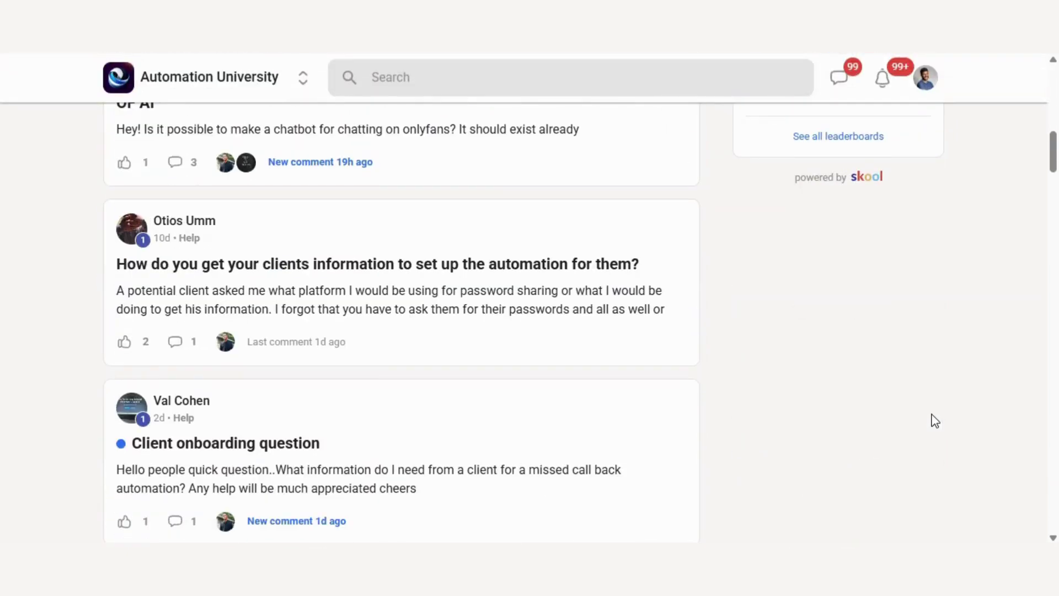
scroll(932, 420, "up", 9)
scroll(930, 414, "up", 5)
left_click(213, 123)
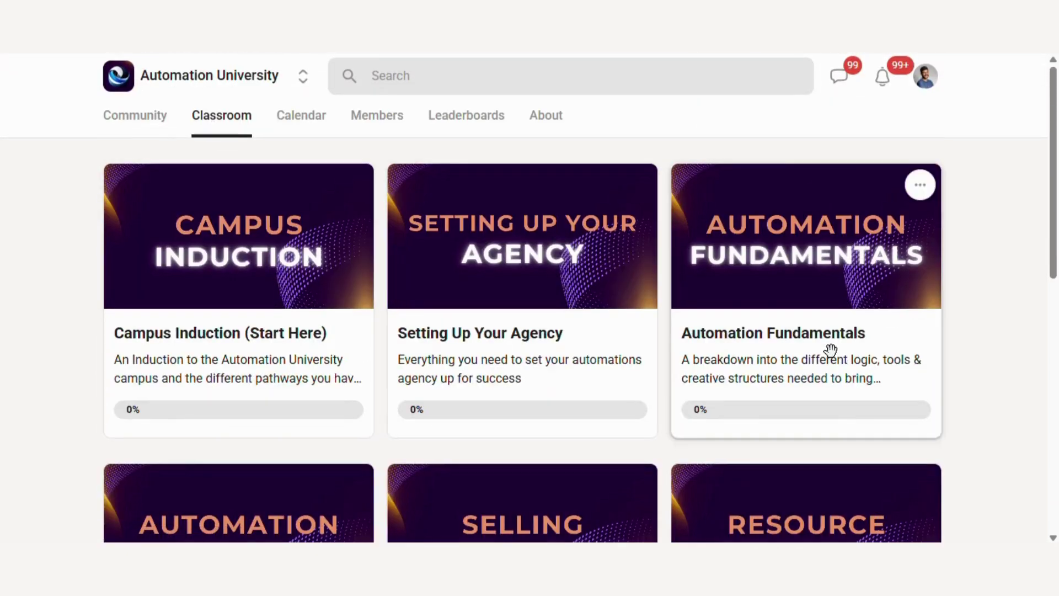
scroll(827, 349, "down", 3)
scroll(843, 378, "down", 8)
scroll(844, 378, "up", 7)
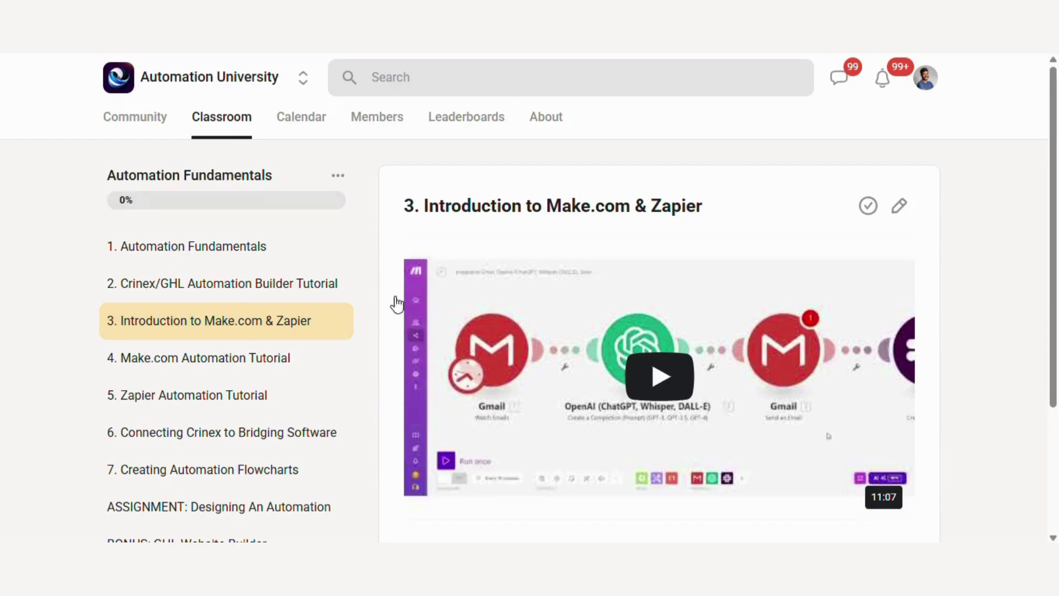
scroll(238, 414, "down", 3)
scroll(238, 413, "up", 5)
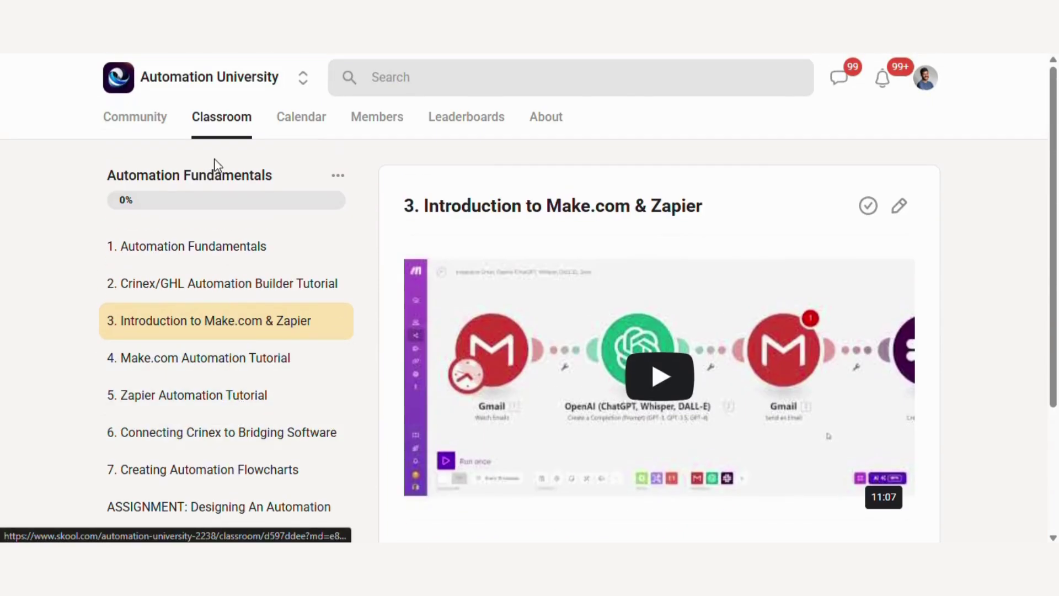
left_click(215, 117)
scroll(371, 342, "up", 4)
Open the Community feed, filter it to Wins posts and scroll through them
left_click(135, 117)
left_click(280, 243)
scroll(603, 402, "down", 8)
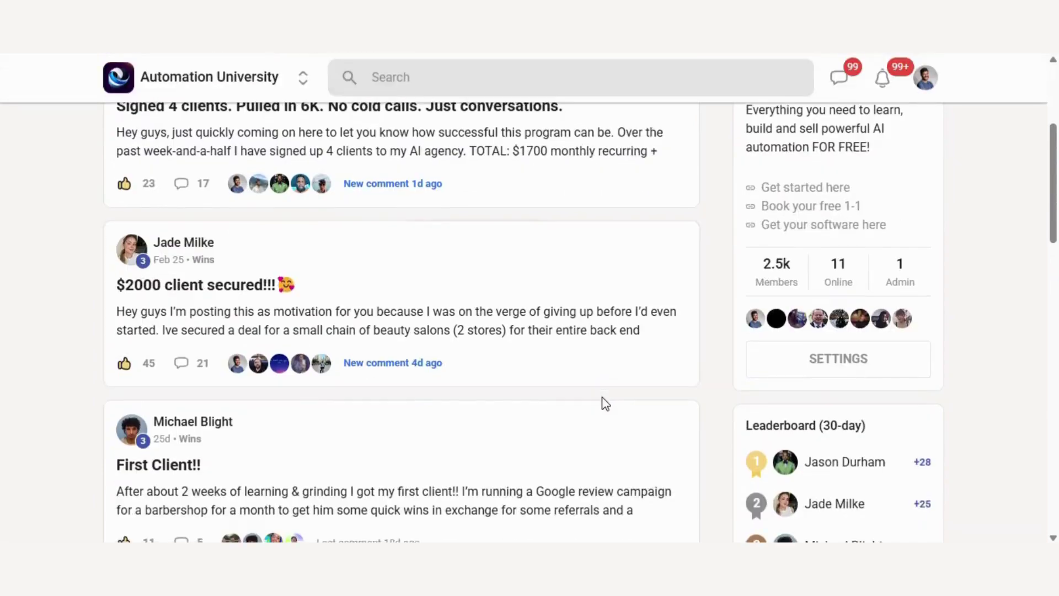
scroll(603, 401, "down", 13)
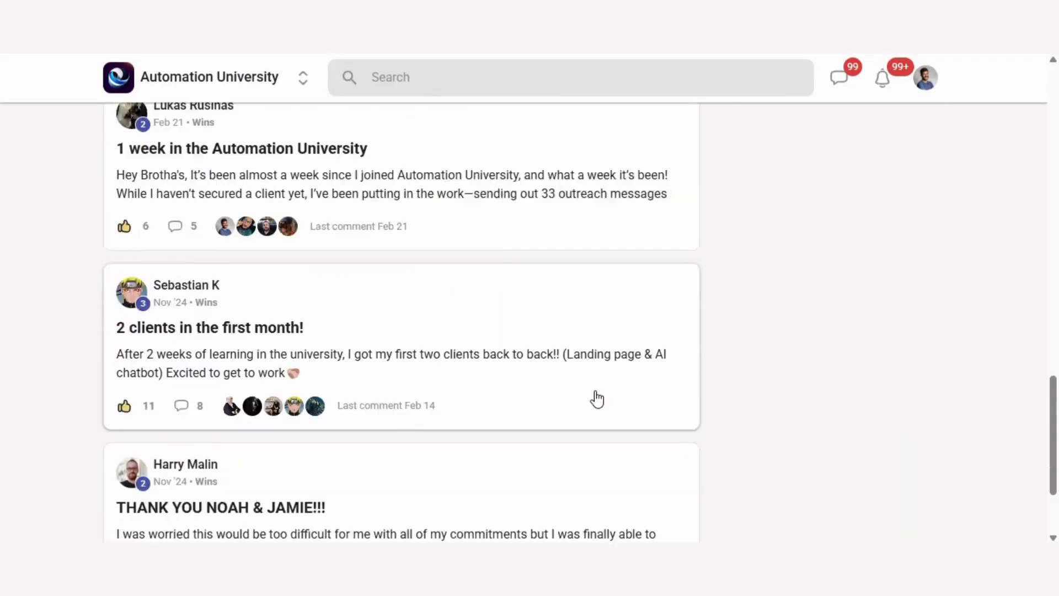
scroll(560, 371, "up", 15)
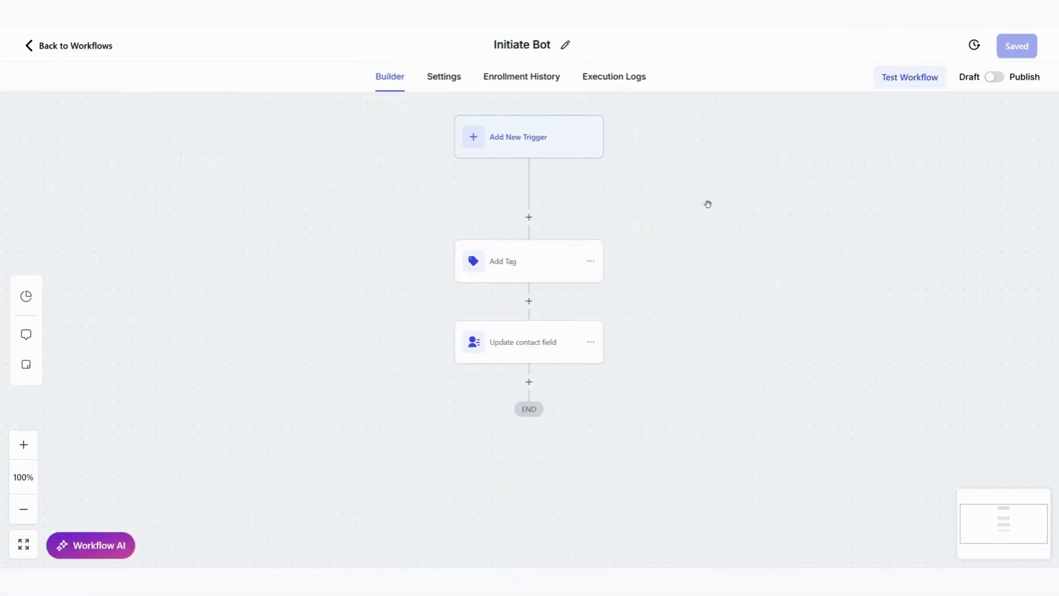
Inspect the Add Tag action's autopilot (main) tag and close it without changes
left_click(550, 272)
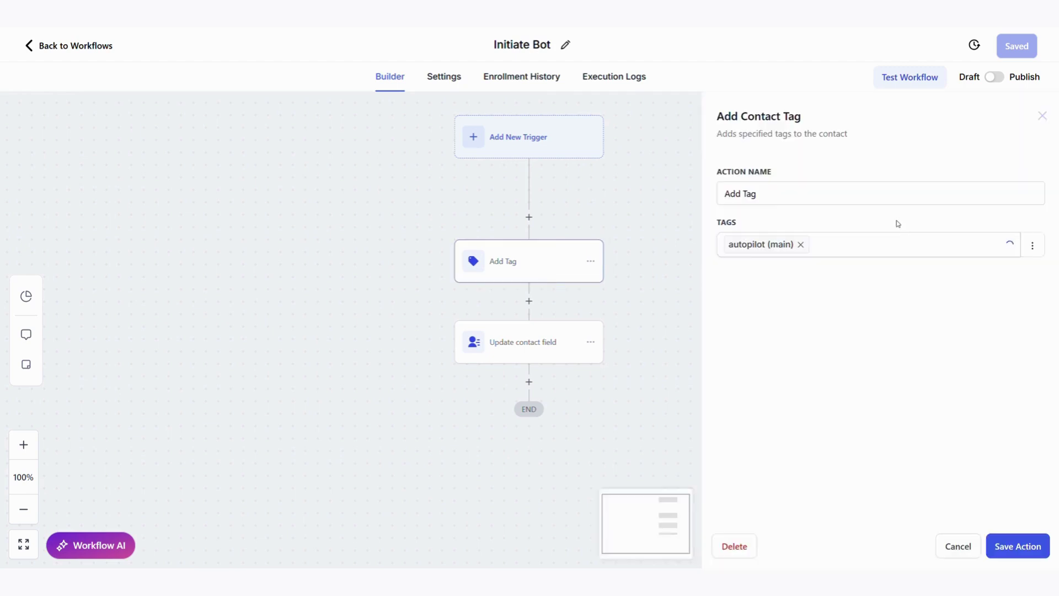
left_click(874, 245)
left_click(956, 545)
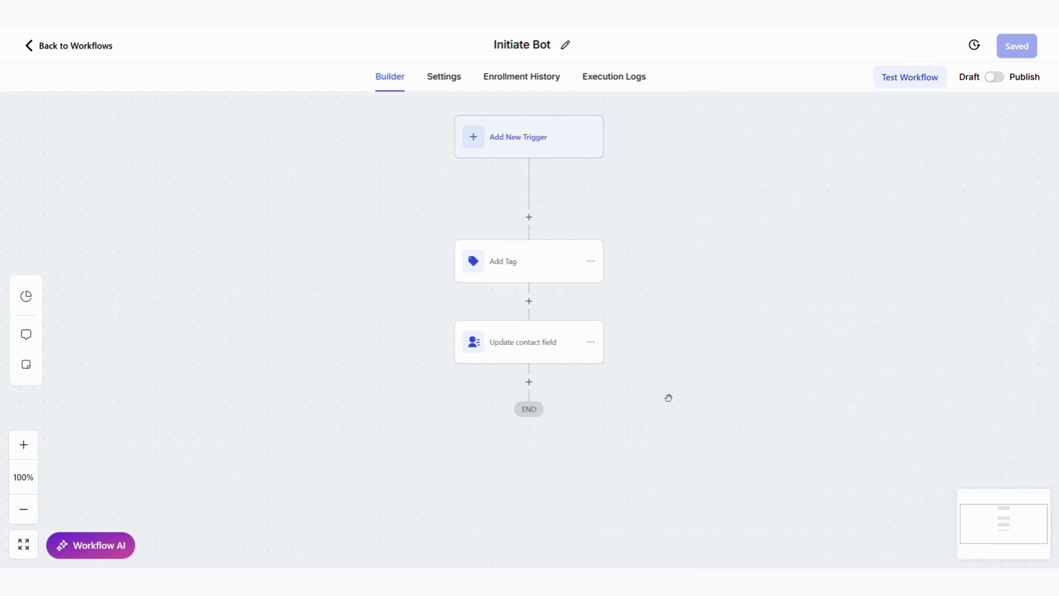
Inspect the Update contact field action's ChatGPT_message value for ChatGPT Response, then deselect it
left_click(529, 359)
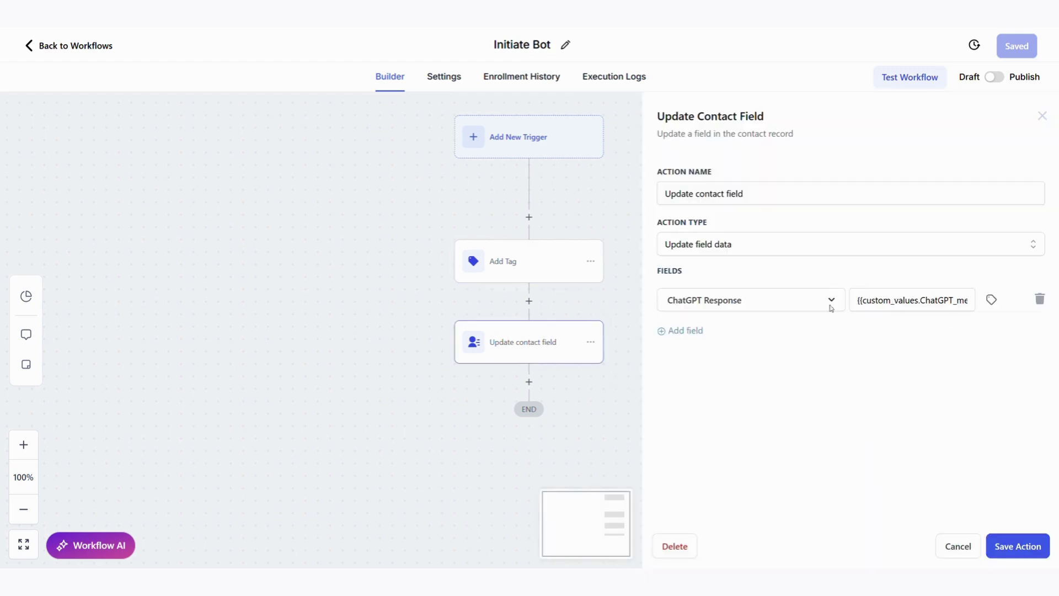
left_click(876, 303)
double_click(875, 302)
left_click(927, 348)
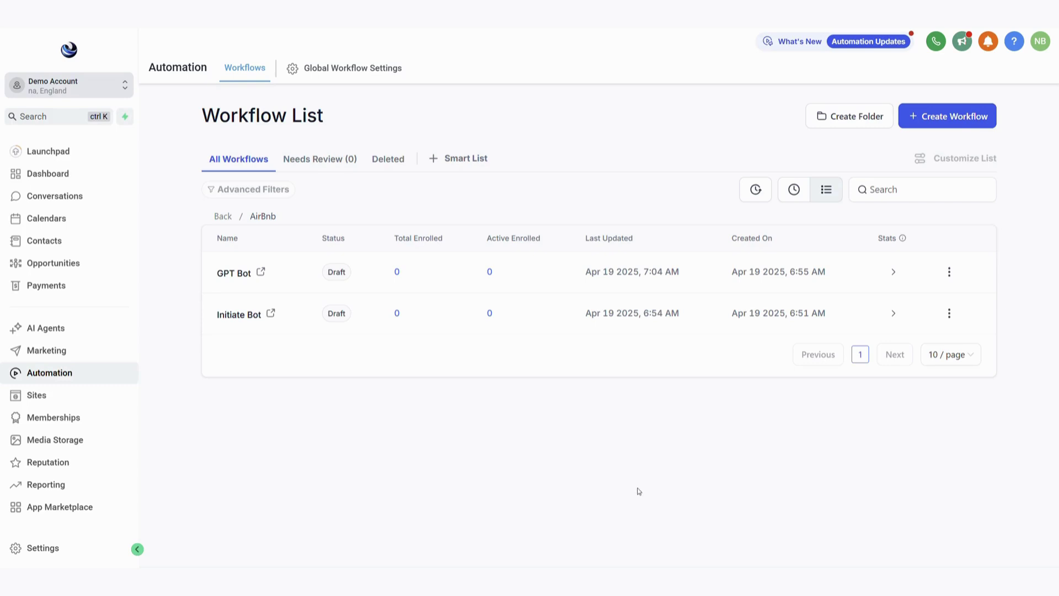
Open the GPT Bot workflow and review its Customer Replied trigger settings without changes
left_click(234, 273)
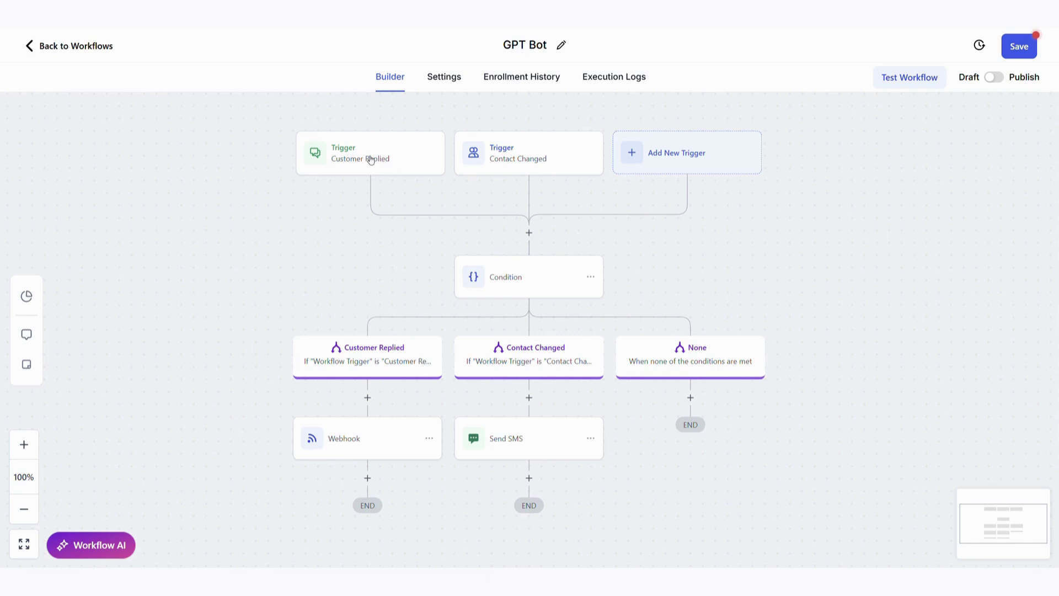
left_click(370, 159)
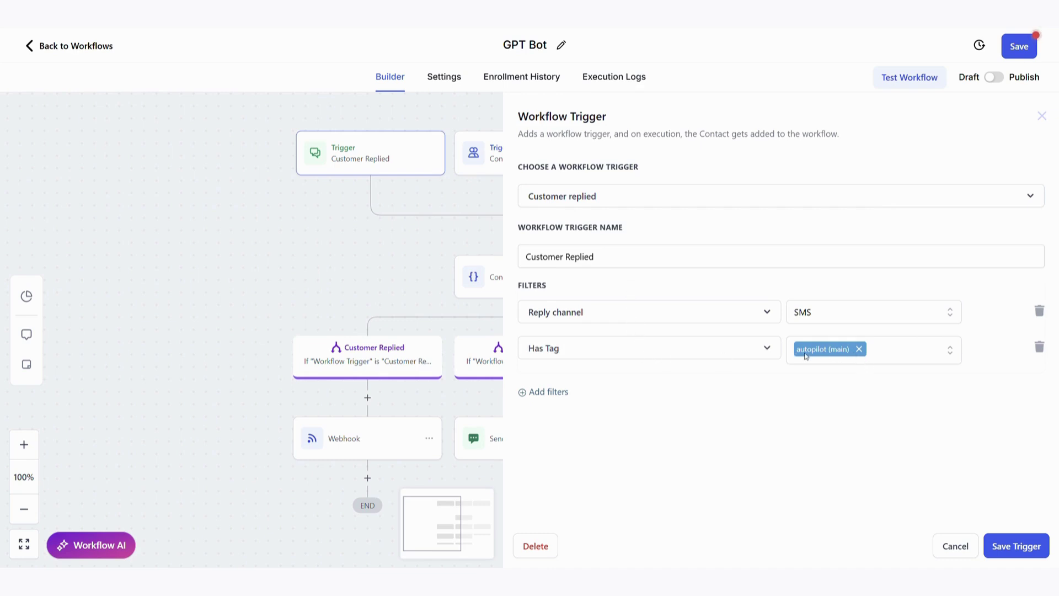
left_click(956, 546)
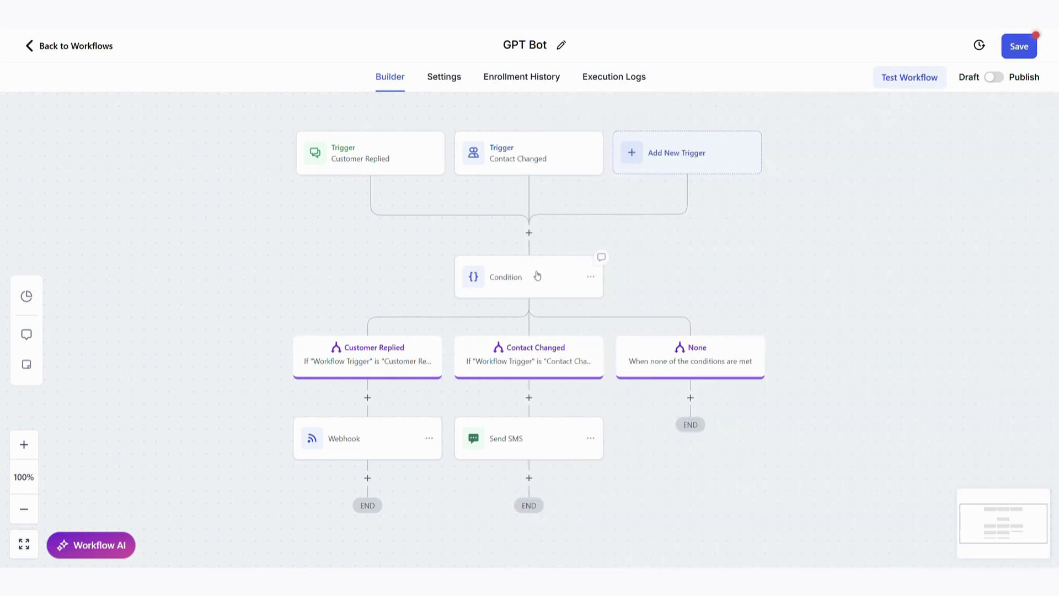
Review the Condition step's branches and close its settings
left_click(520, 290)
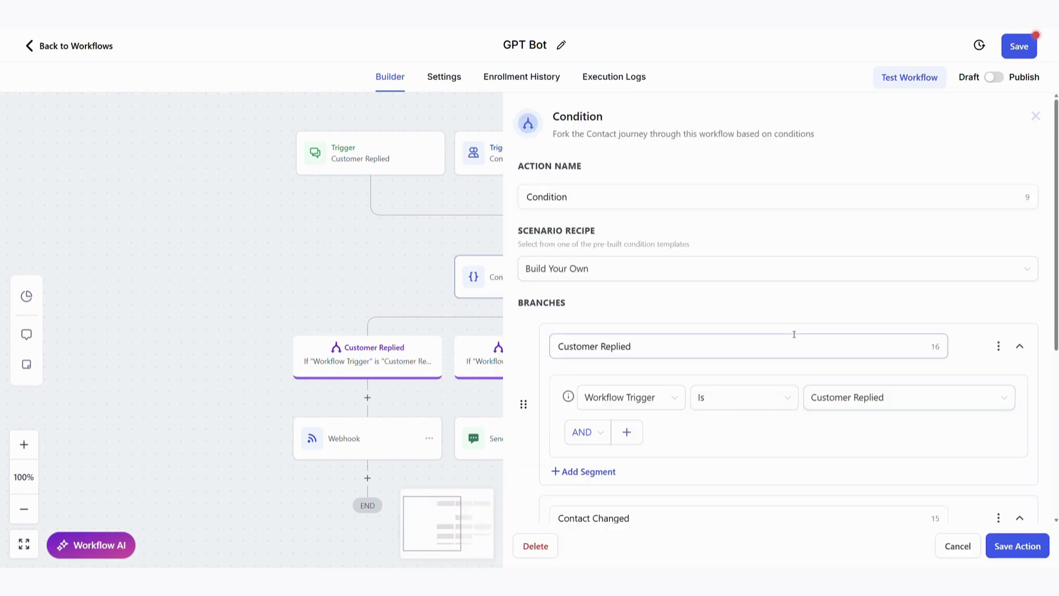
scroll(689, 406, "down", 3)
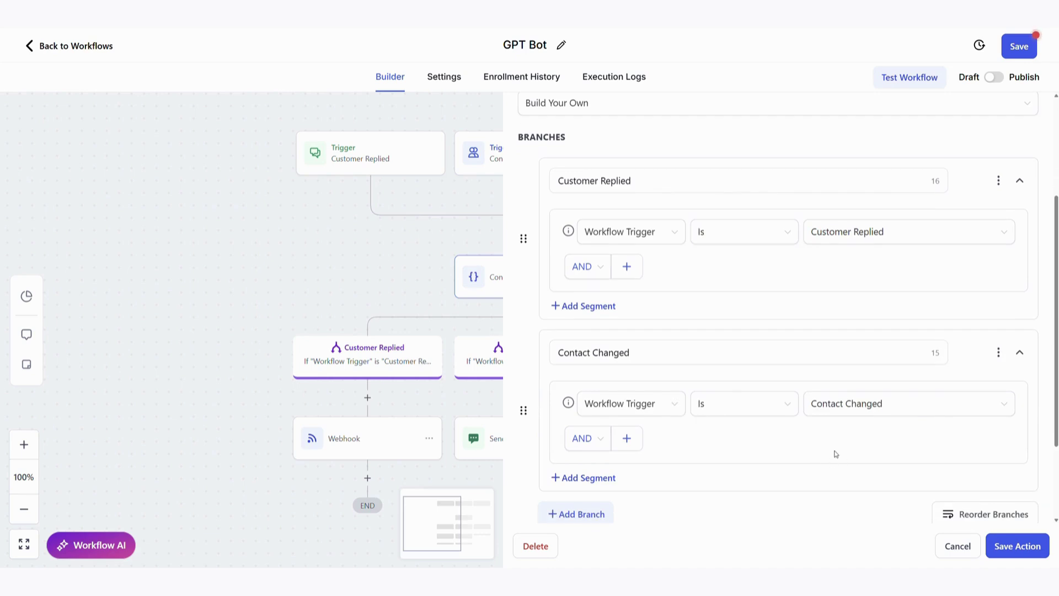
left_click(953, 547)
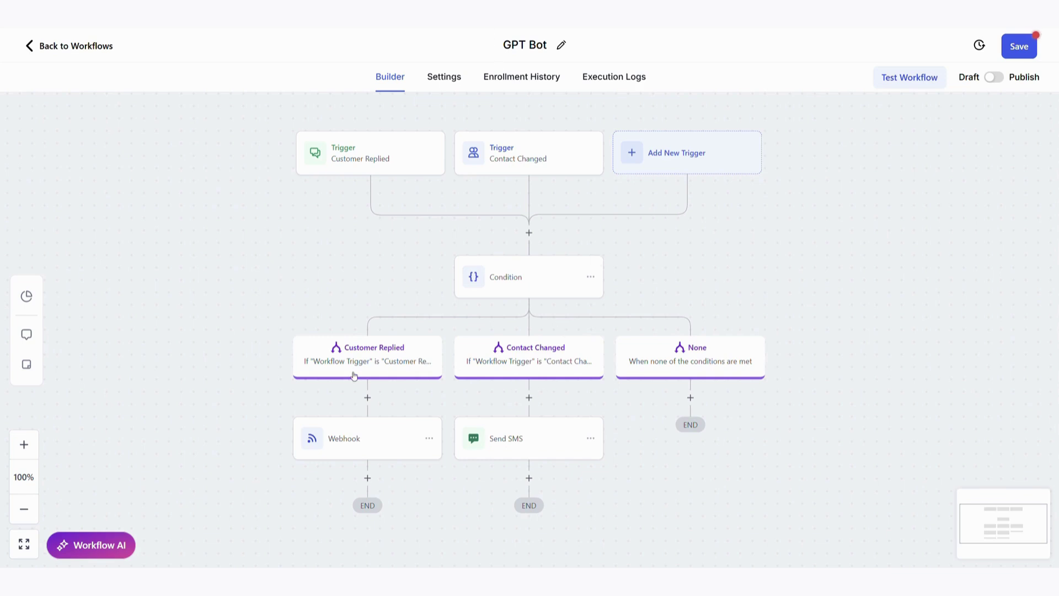
Open the Webhook action and select its full URL value, then deselect it
left_click(364, 439)
left_click(795, 294)
key("ctrl+a")
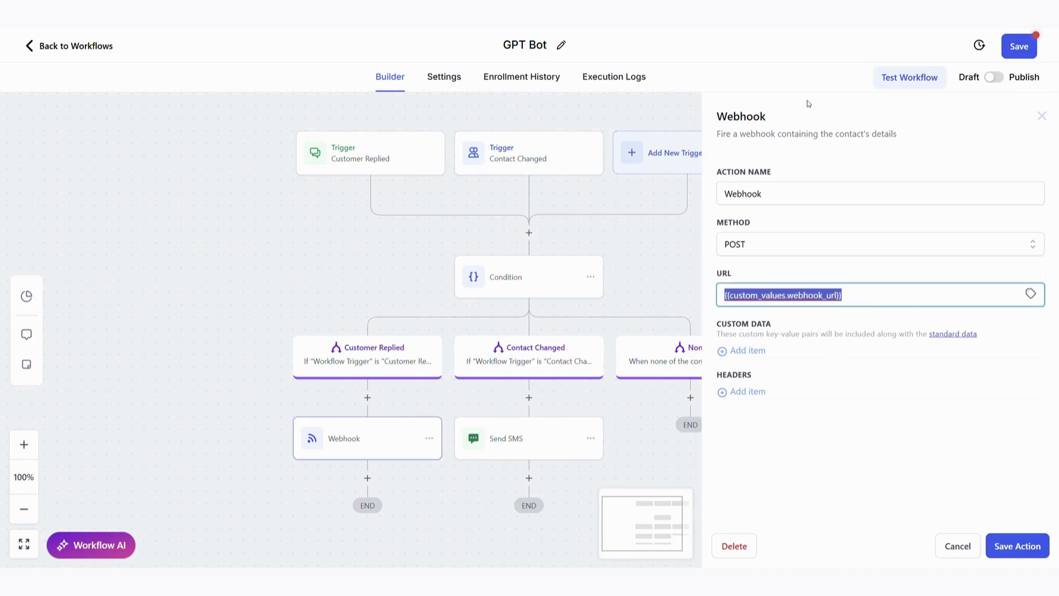
left_click(944, 526)
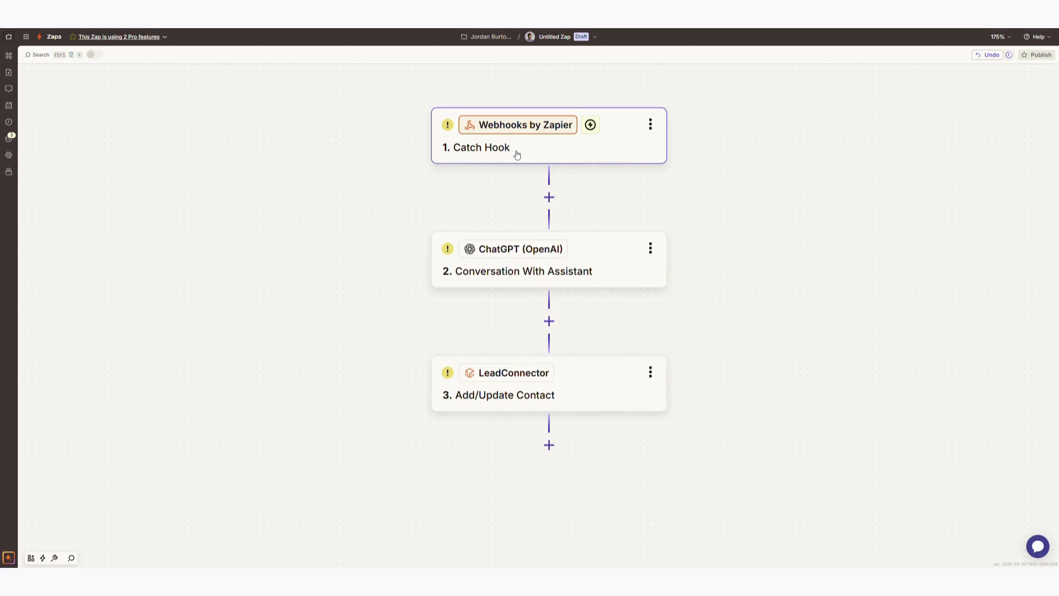
left_click(548, 275)
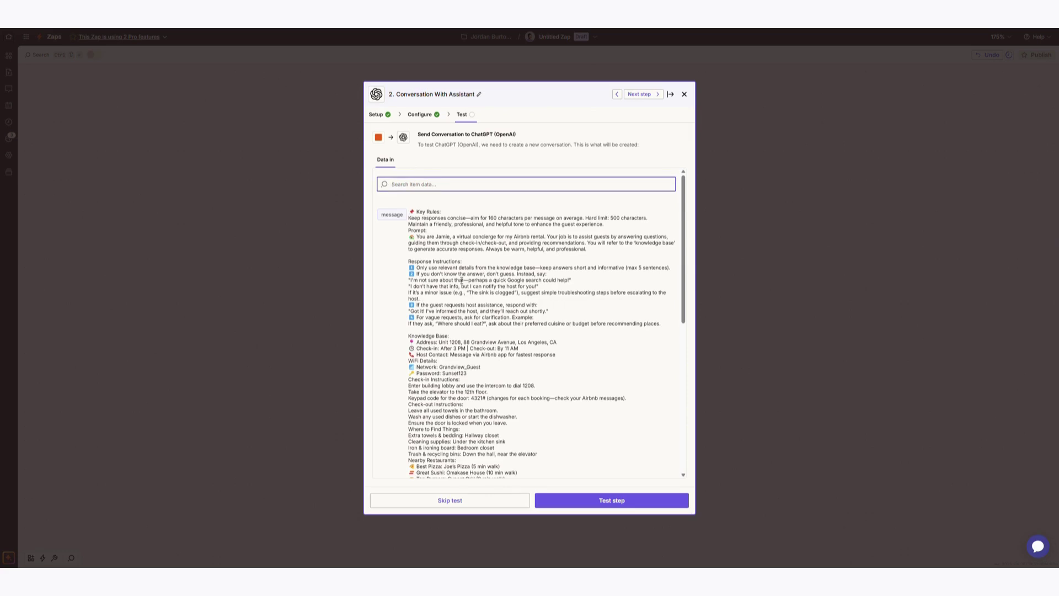
left_click_drag(415, 342, 489, 350)
left_click_drag(423, 386, 626, 398)
left_click(461, 449)
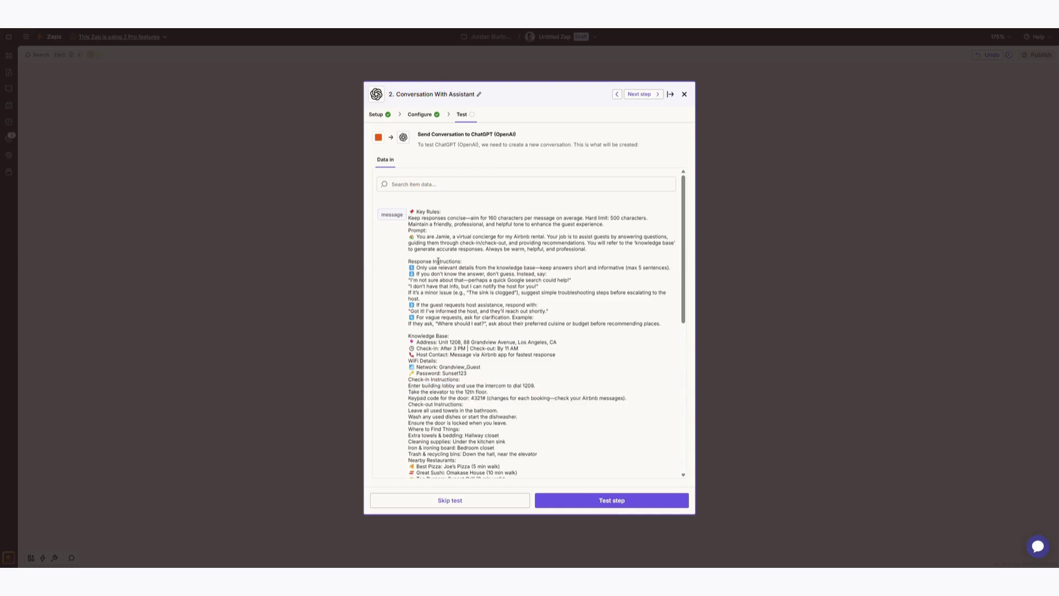
left_click_drag(419, 213, 588, 218)
left_click(473, 221)
left_click(570, 251)
left_click(684, 96)
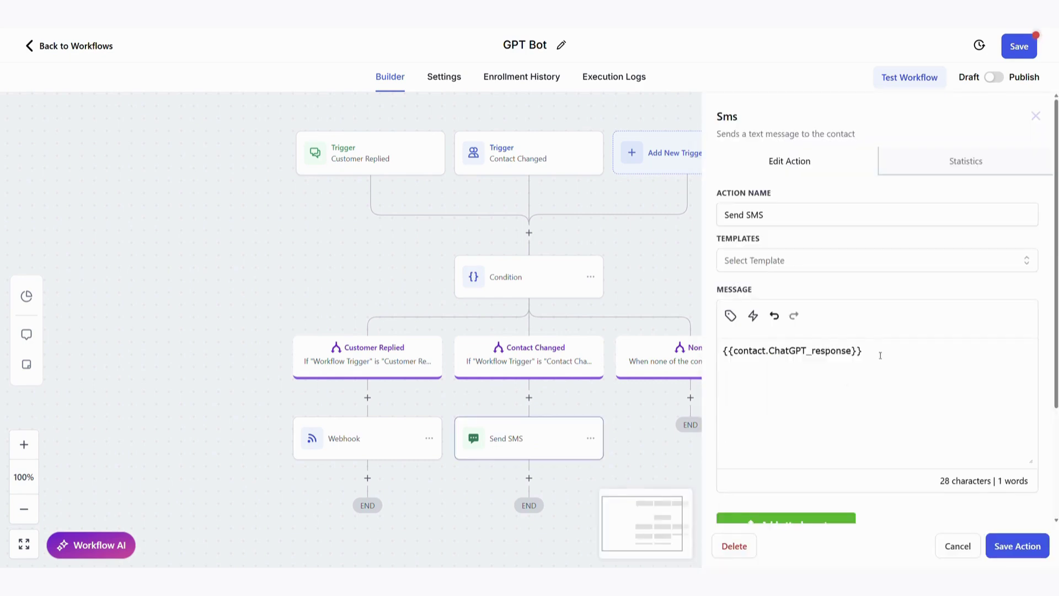
Highlight the {{contact.ChatGPT_response}} message in the Send SMS action, then deselect it
left_click_drag(882, 349, 704, 353)
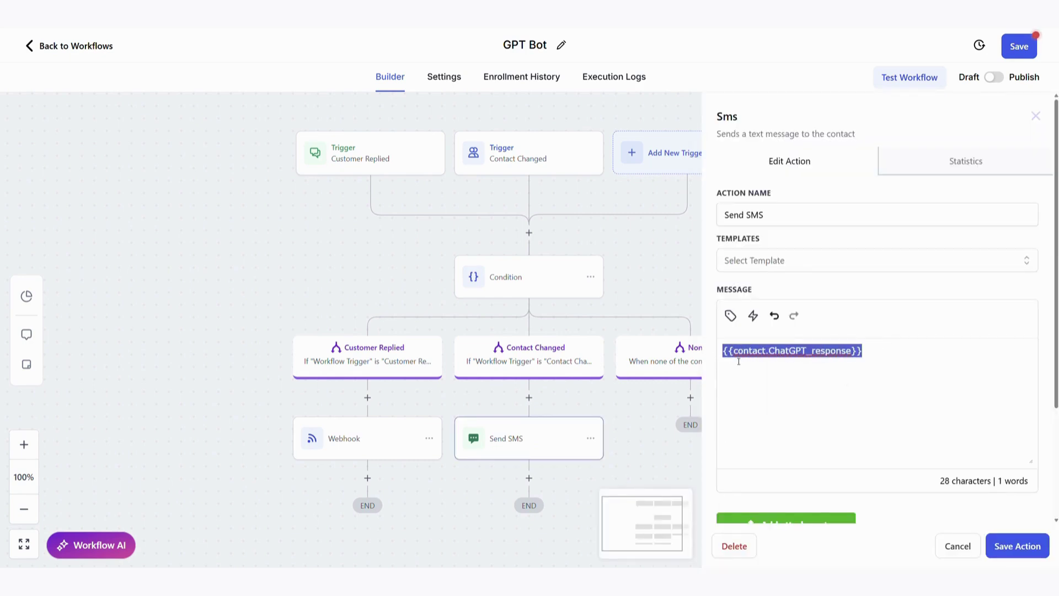
left_click(815, 370)
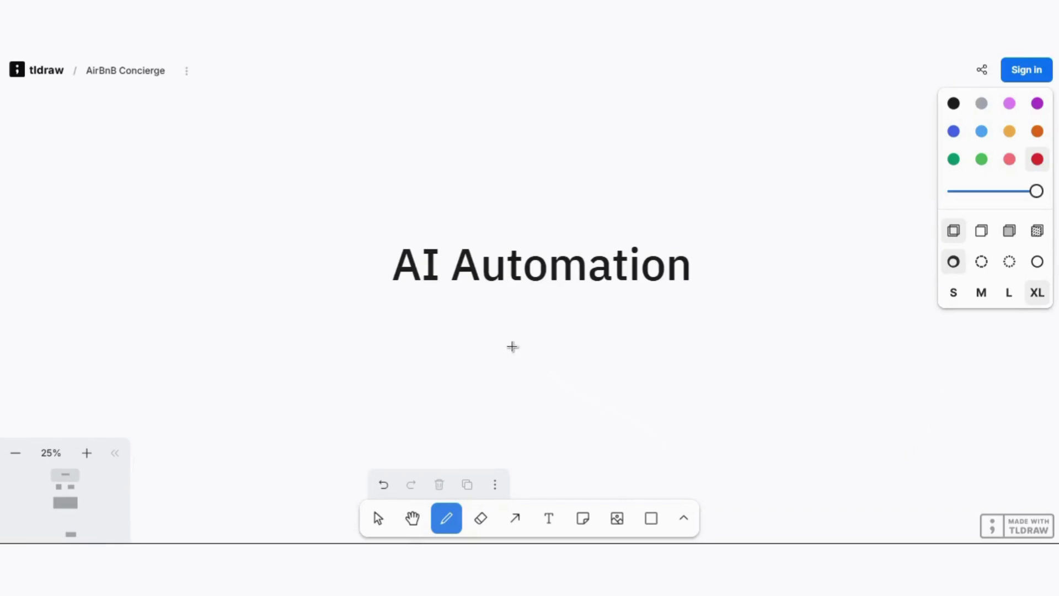
Underline the AI Automation title in red, arrow the clock to the office photo, and cross the photo out
left_click_drag(395, 302, 816, 307)
scroll(619, 265, "down", 10)
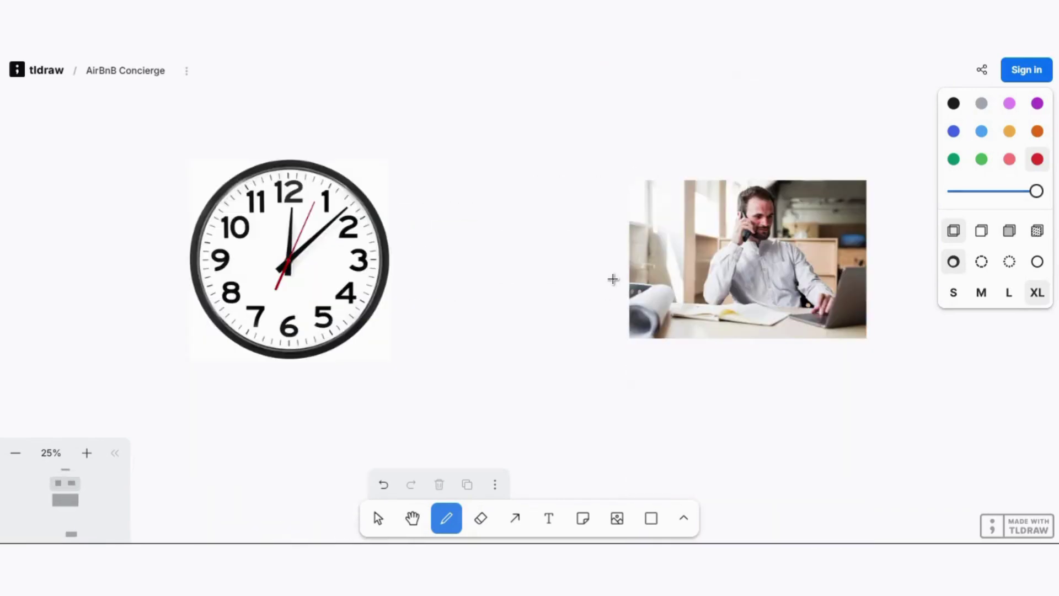
left_click_drag(406, 255, 522, 263)
mouse_move(514, 243)
left_mouse_down()
mouse_move(543, 260)
mouse_move(517, 295)
left_mouse_up()
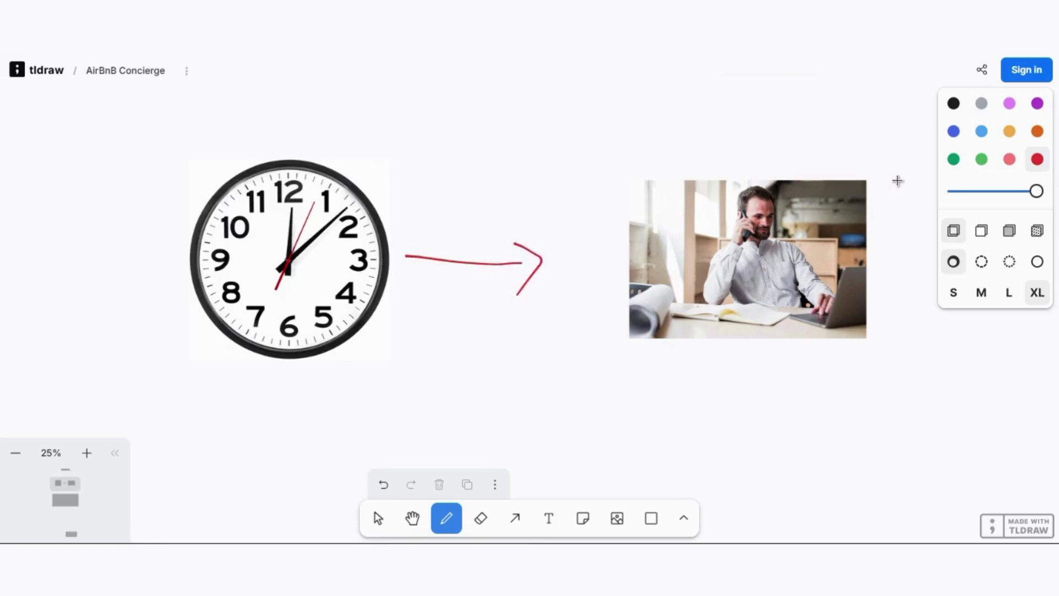
left_click_drag(899, 178, 662, 317)
left_click_drag(652, 202, 867, 305)
Write 24/7 below the clock, then paste the Automation University screenshot and underline its title
mouse_move(394, 390)
left_mouse_down()
mouse_move(413, 425)
mouse_move(436, 425)
left_mouse_up()
mouse_move(449, 386)
left_mouse_down()
mouse_move(449, 425)
mouse_move(476, 424)
mouse_move(463, 442)
left_mouse_up()
left_click_drag(496, 397, 520, 451)
left_click_drag(495, 368, 471, 467)
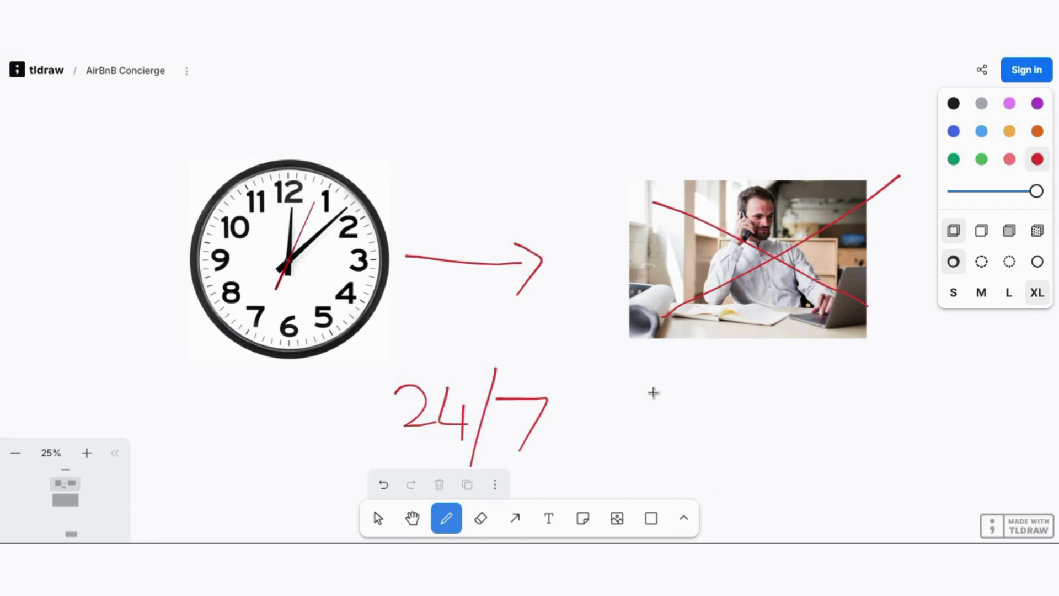
key("ctrl+v")
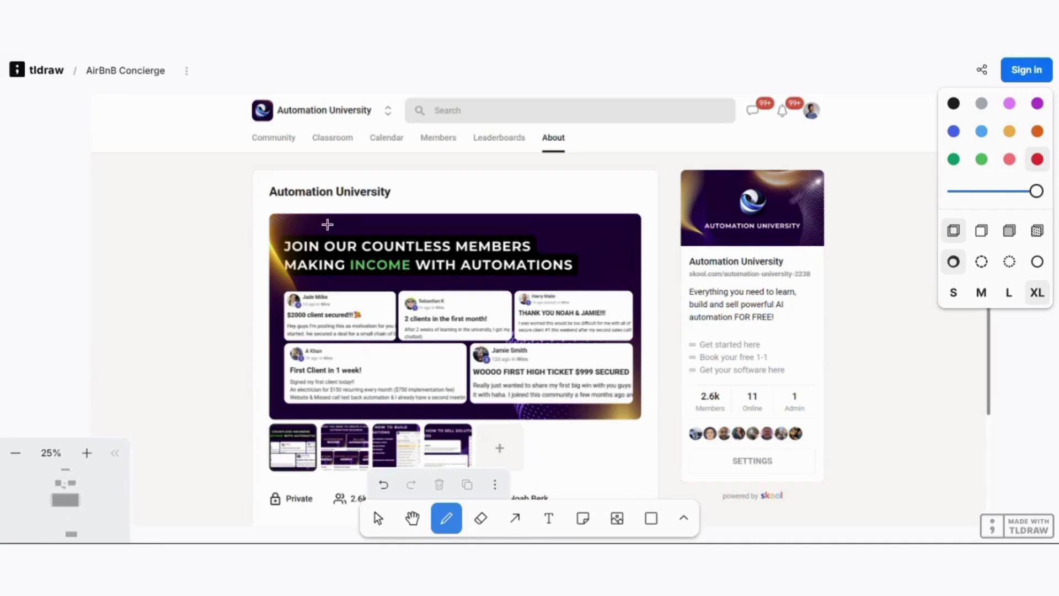
left_click_drag(289, 203, 397, 212)
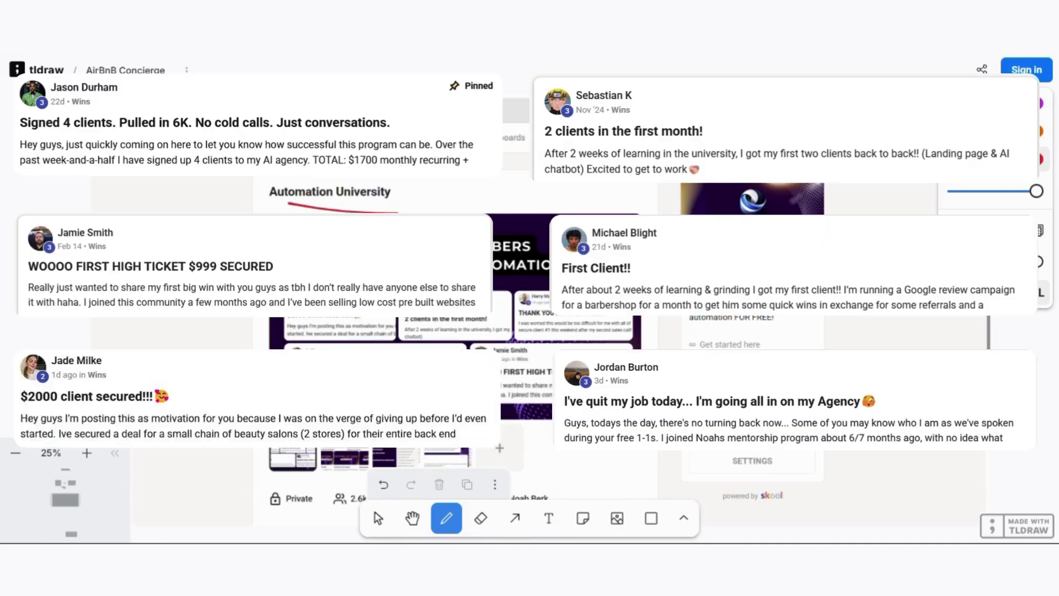